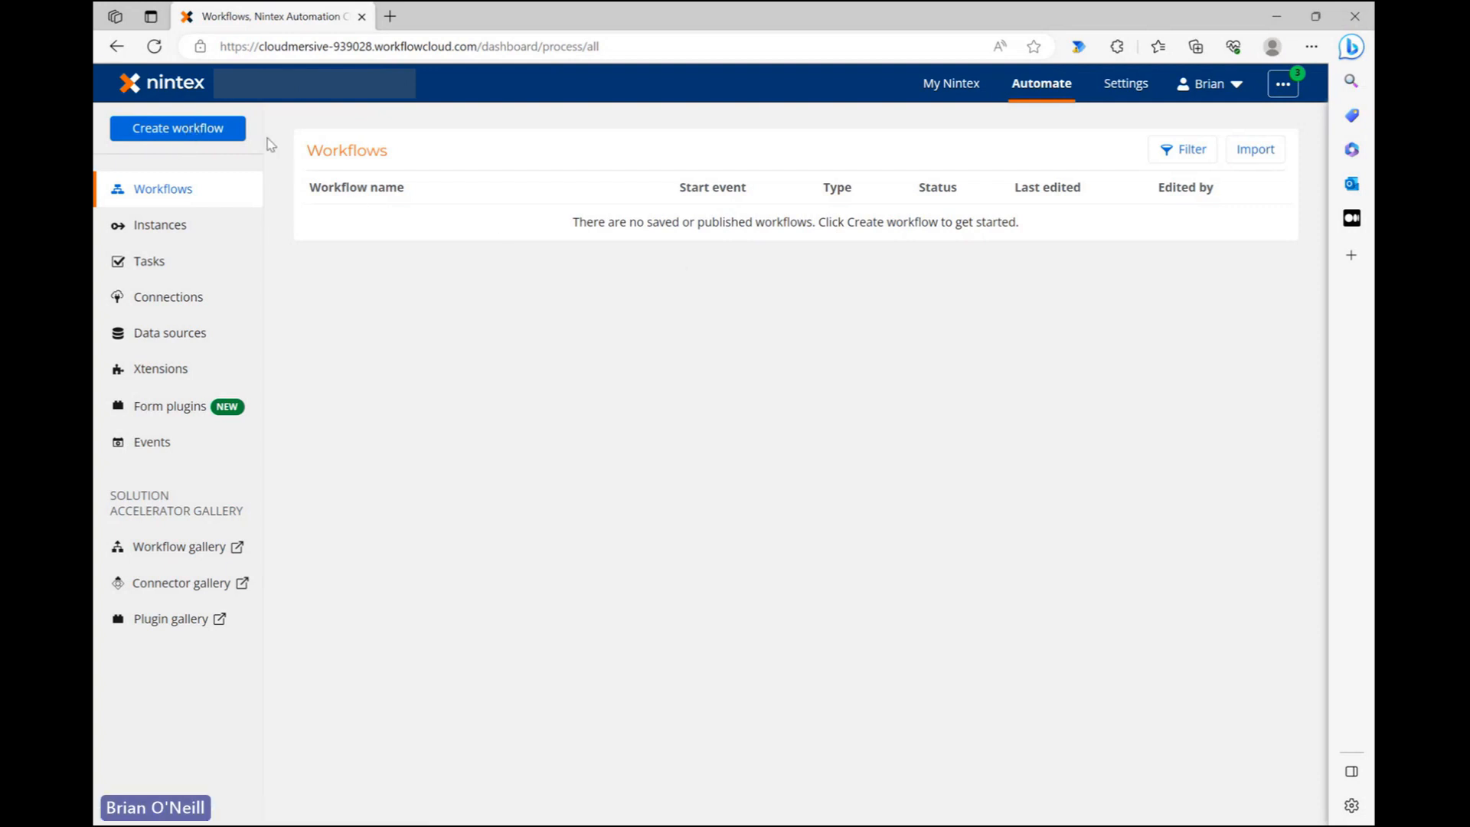
Step: Create a new workflow whose start event is a Nintex Form
{"action": "left_click", "coordinate": [217, 135]}
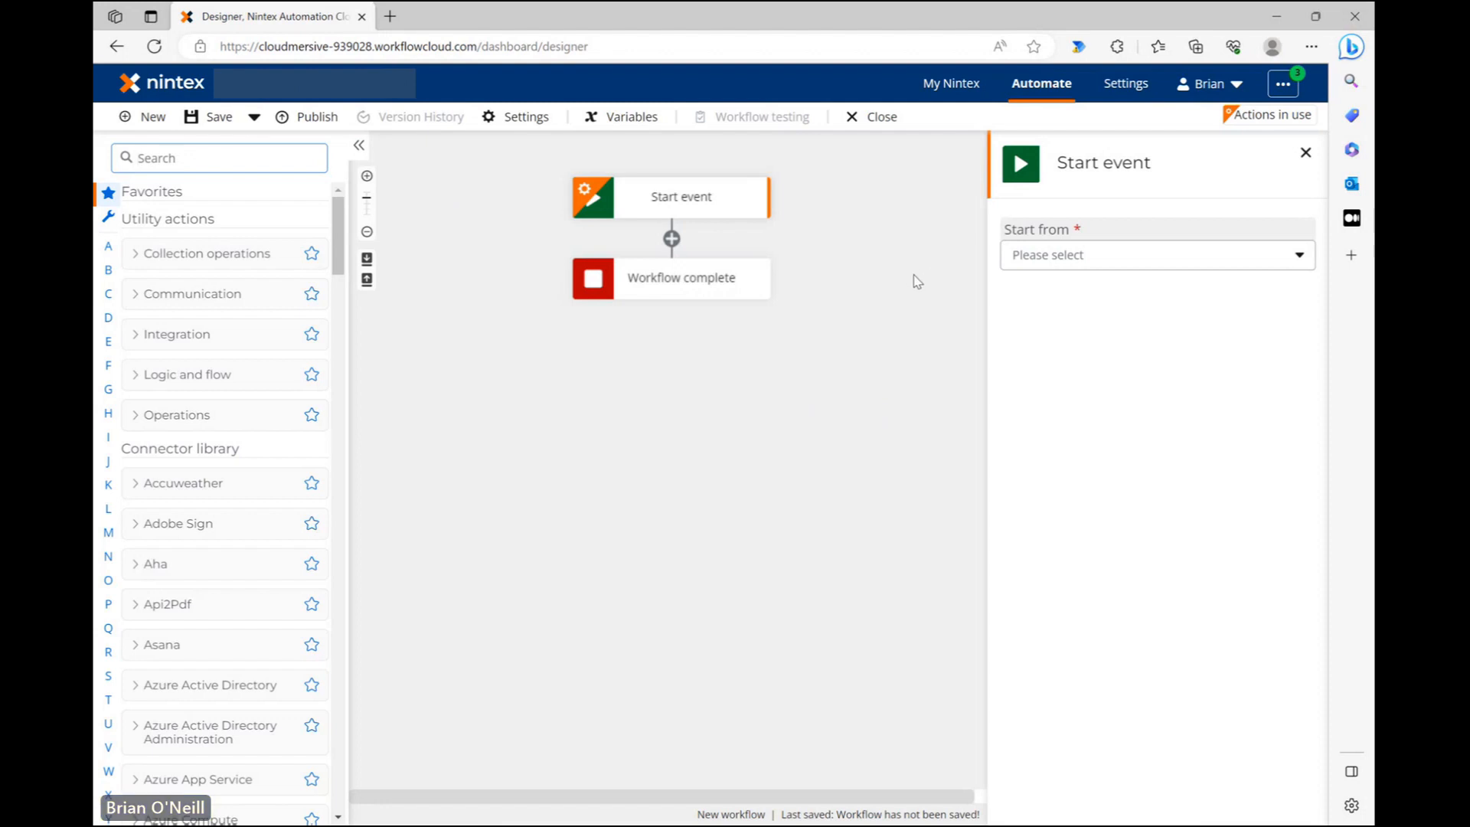
{"action": "left_click", "coordinate": [1100, 265]}
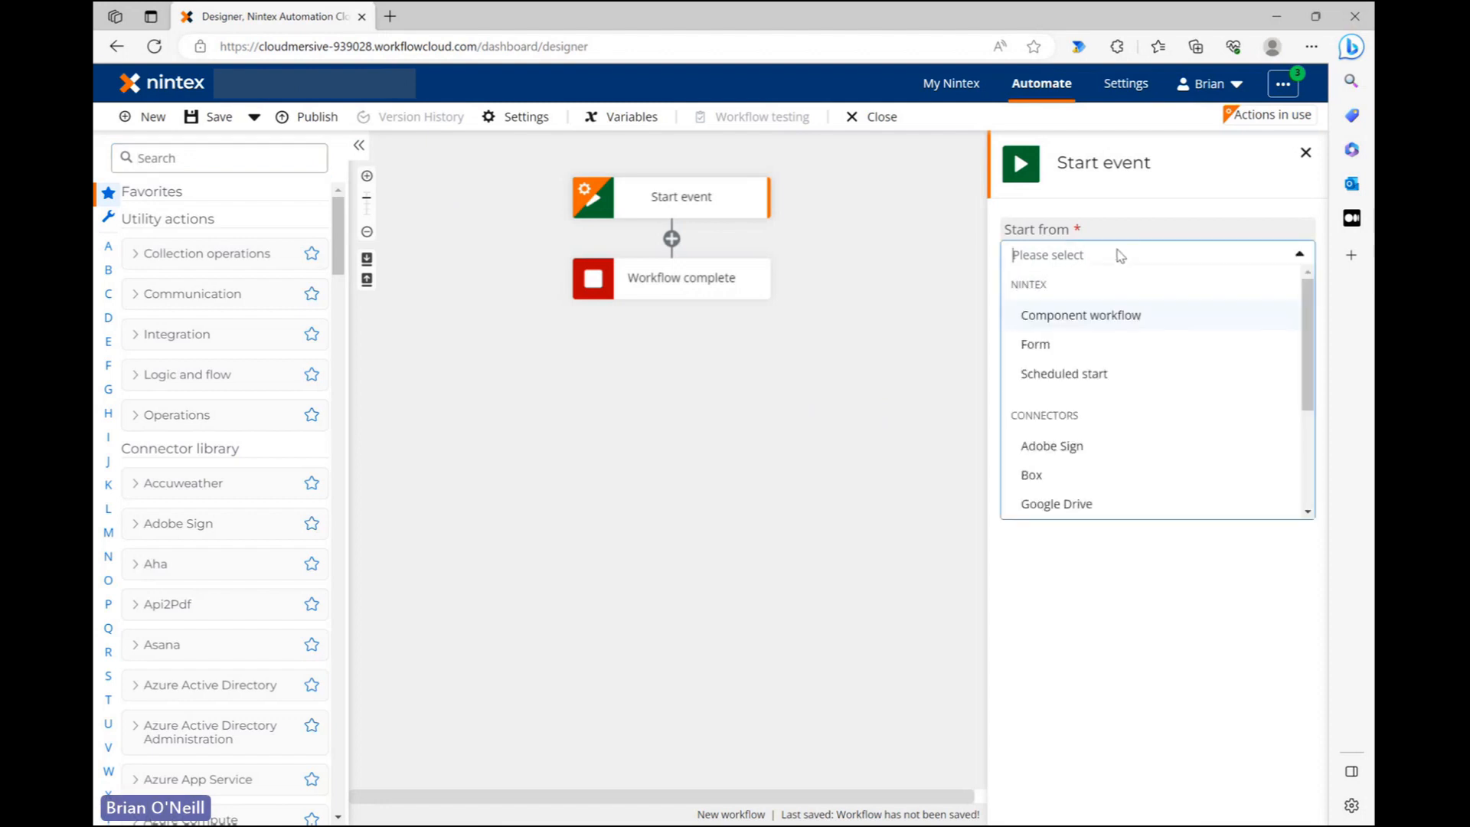
{"action": "left_click", "coordinate": [1167, 353]}
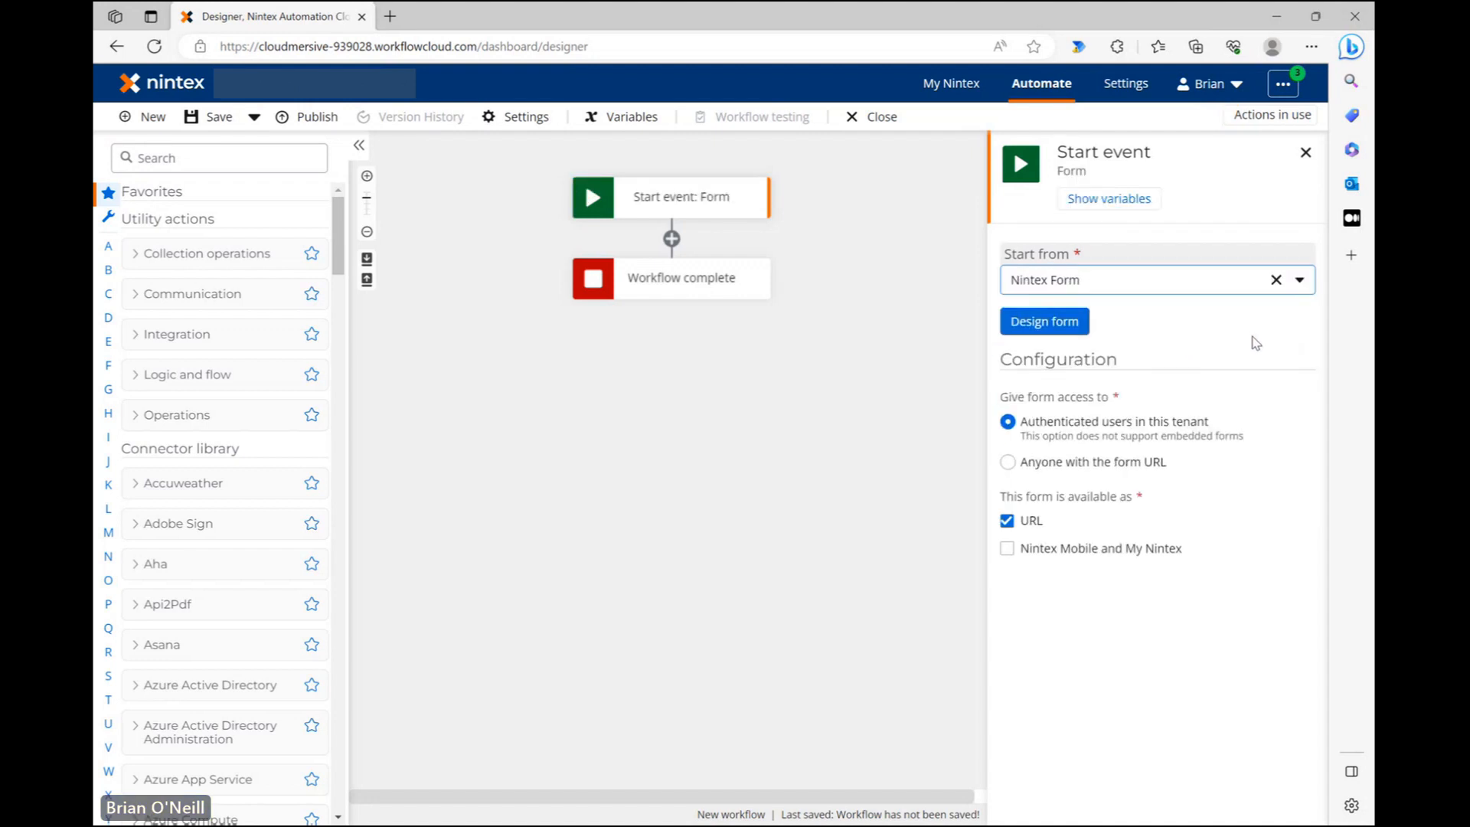
Step: Design the start form with a Currency control titled "USD Amount", and return to the workflow canvas
{"action": "left_click", "coordinate": [1053, 324]}
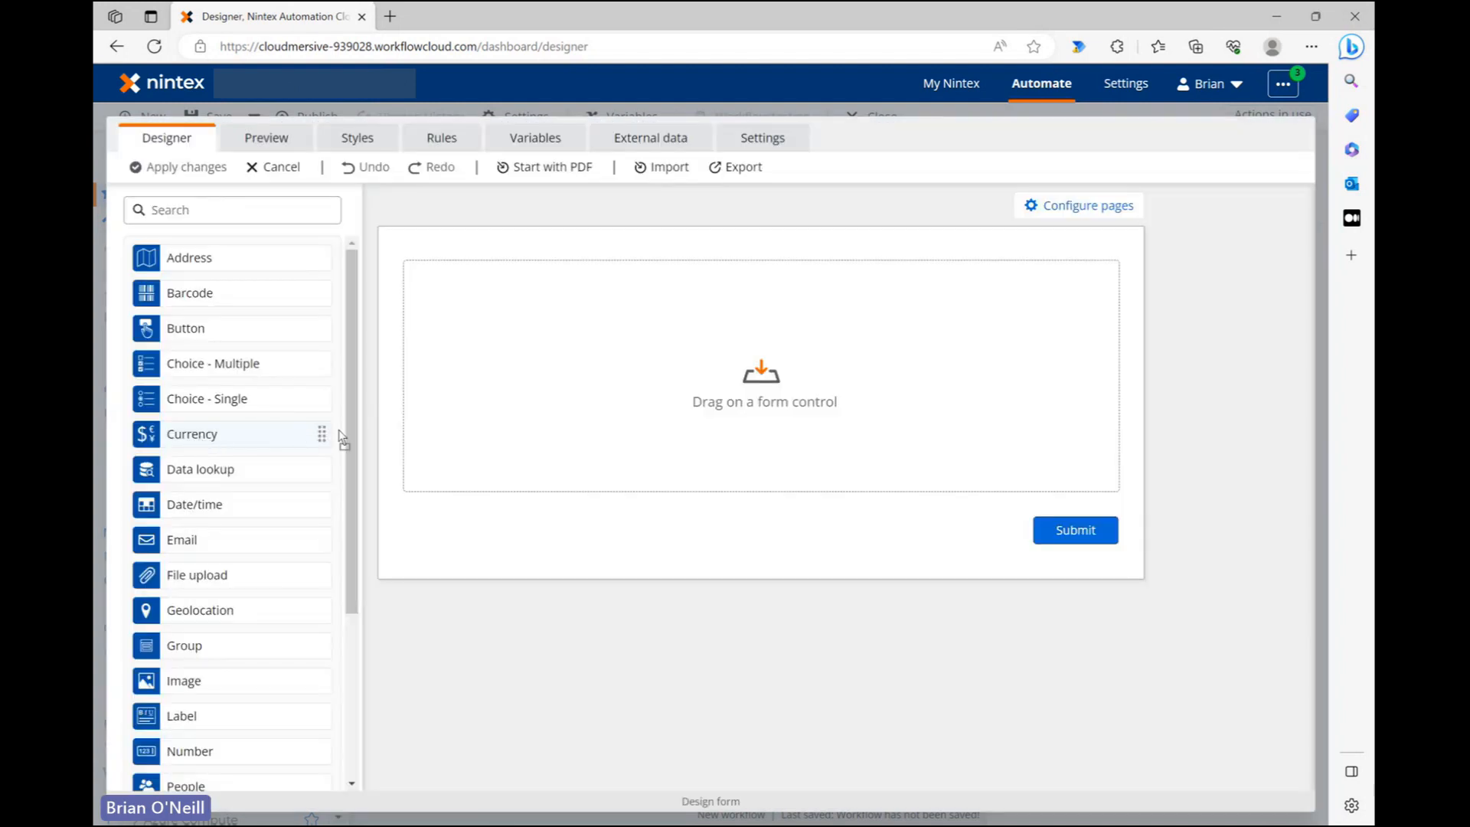
{"action": "left_click_drag", "start_coordinate": [339, 433], "coordinate": [782, 299]}
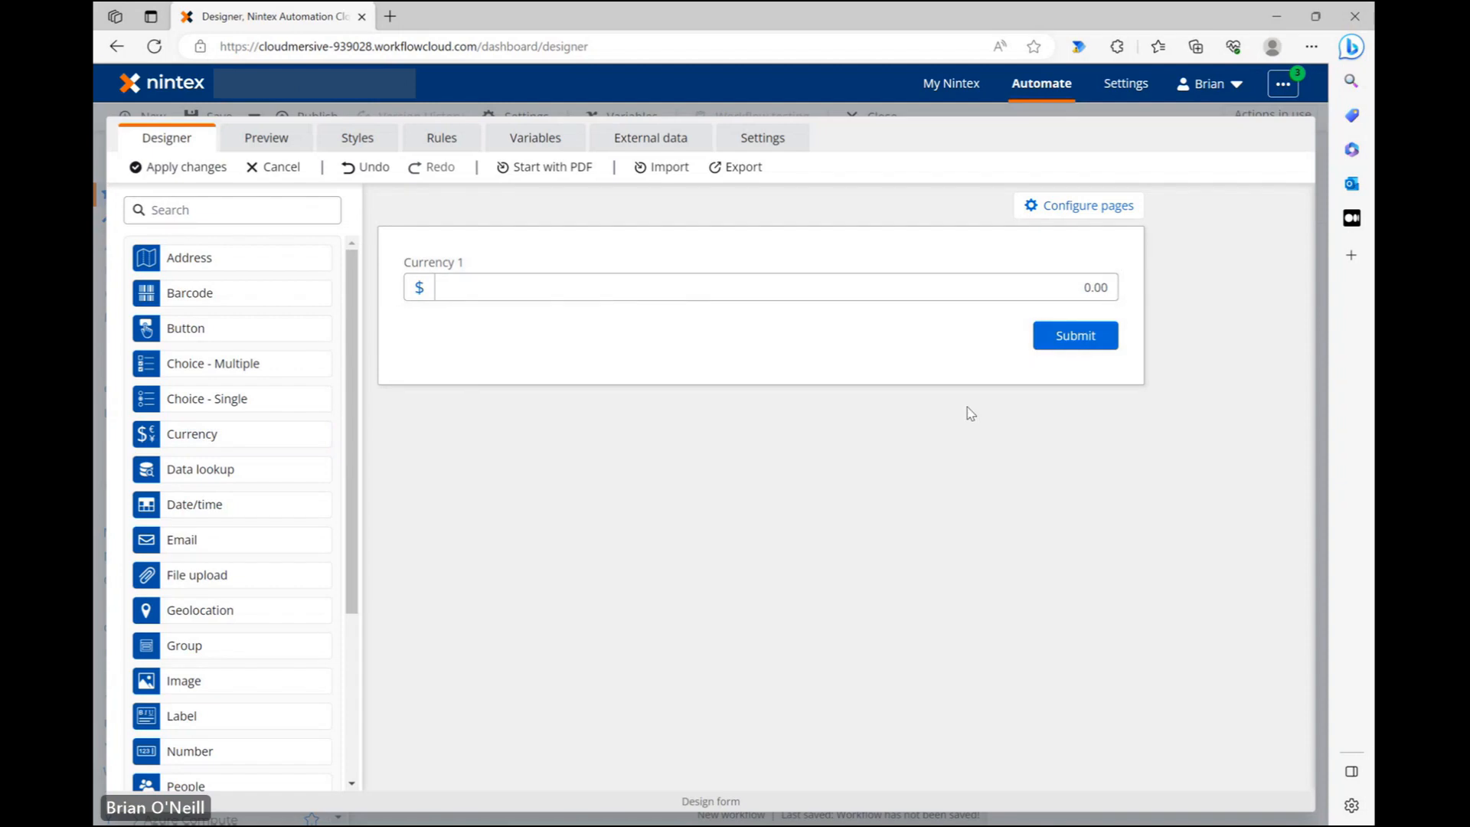
{"action": "left_click", "coordinate": [843, 258]}
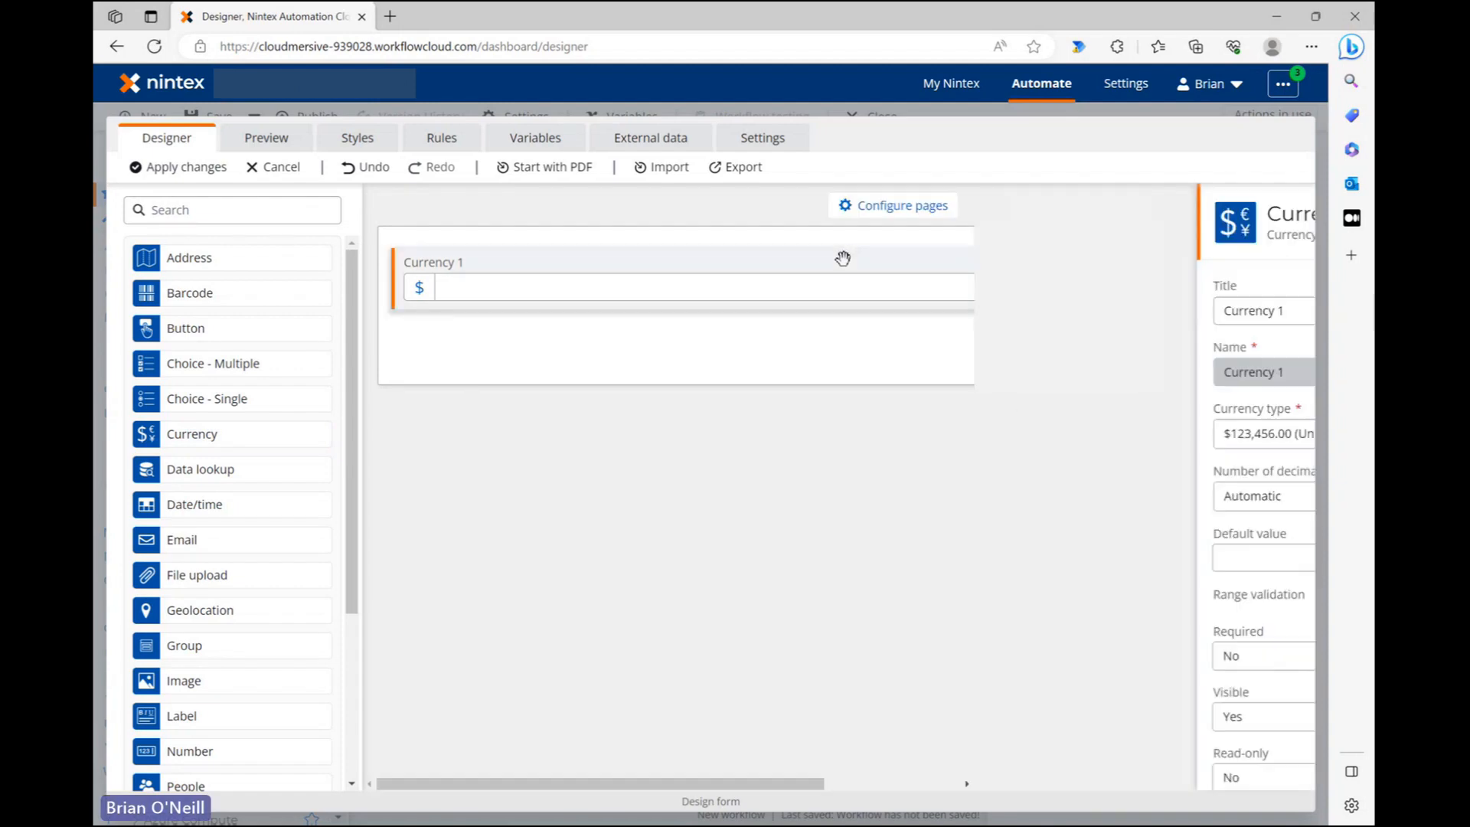
{"action": "left_click", "coordinate": [1194, 310]}
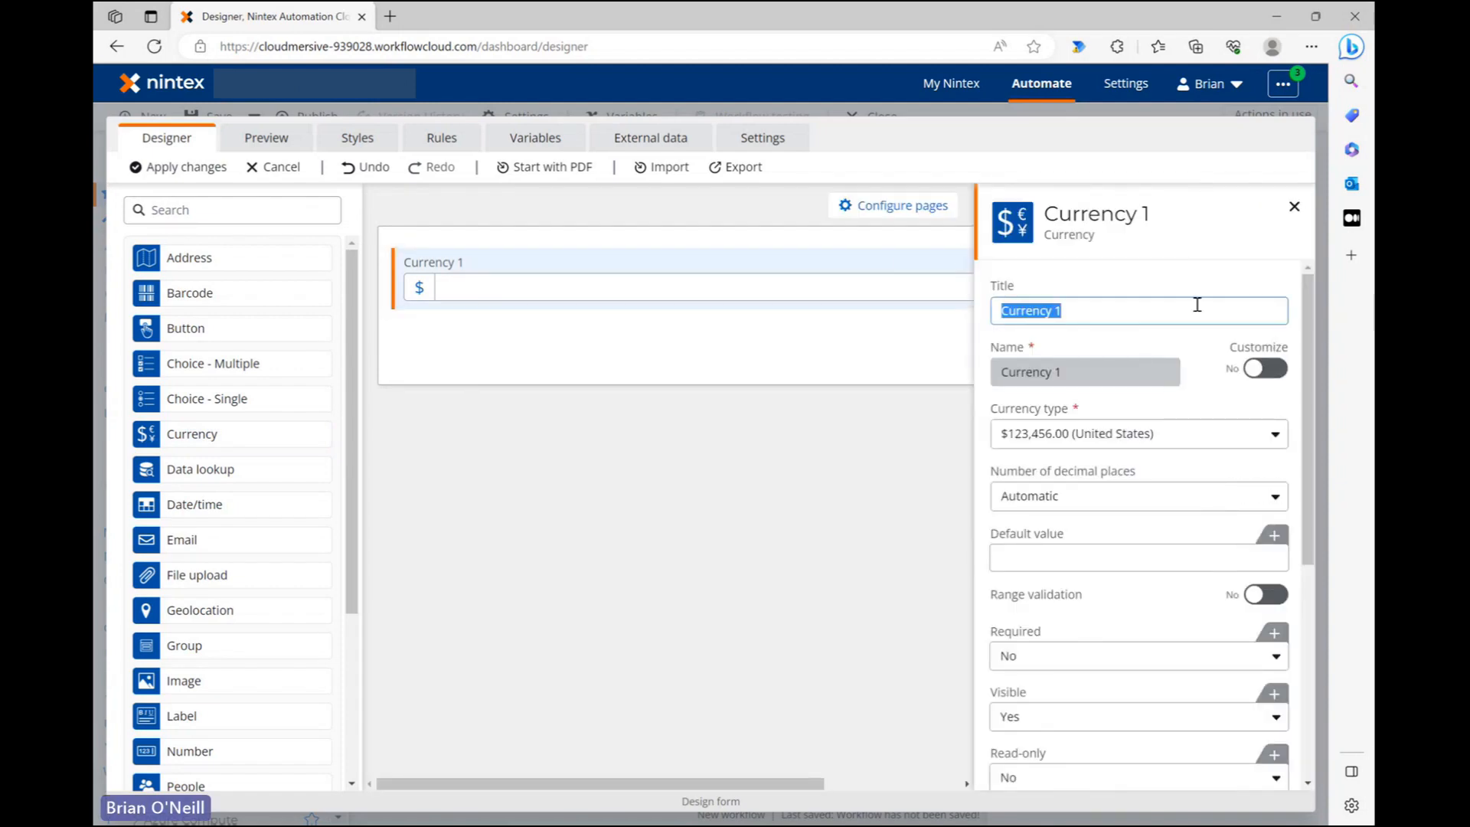
{"action": "type", "text": "U"}
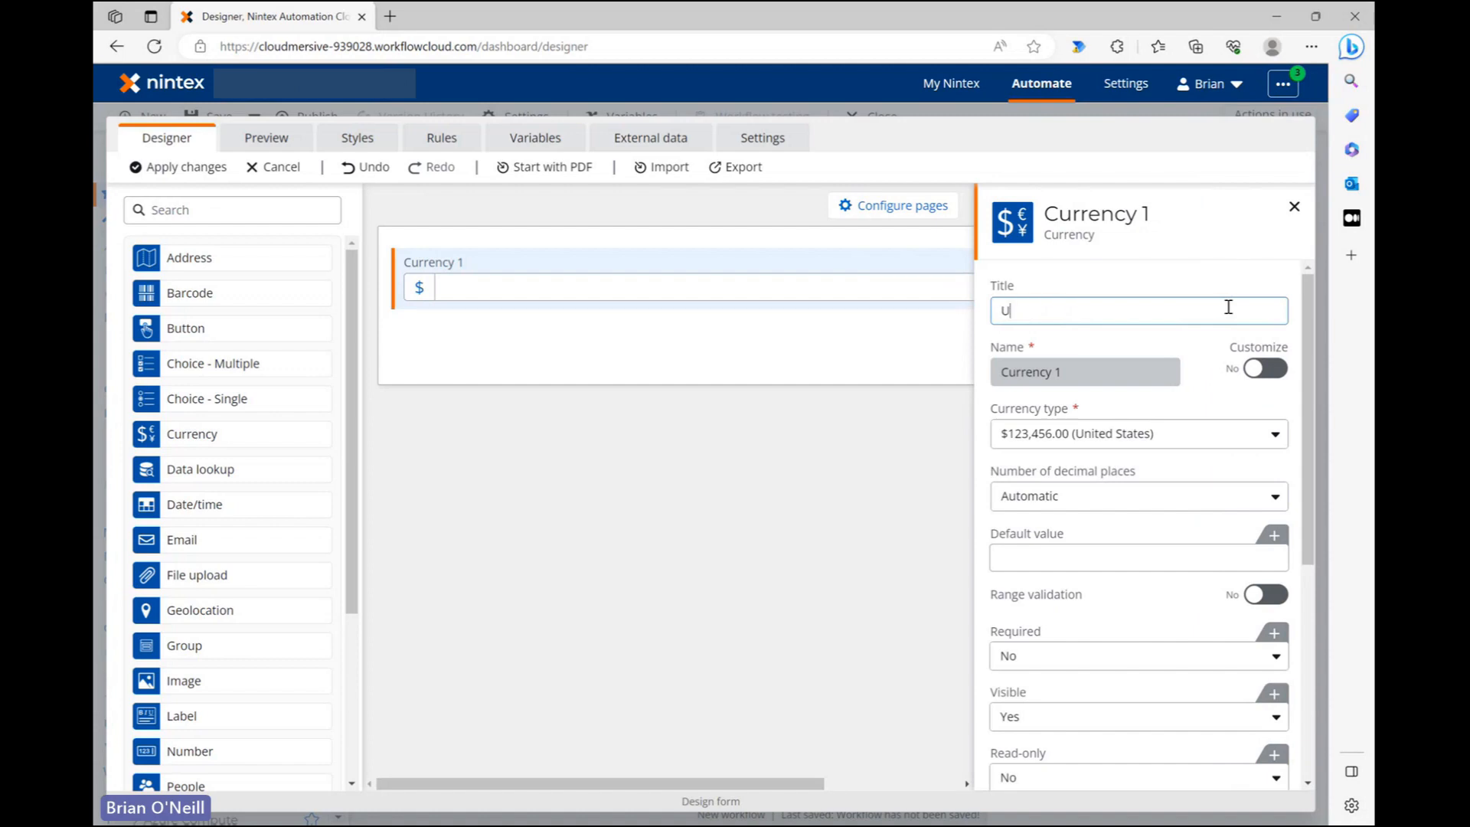
{"action": "type", "text": "SD Amount"}
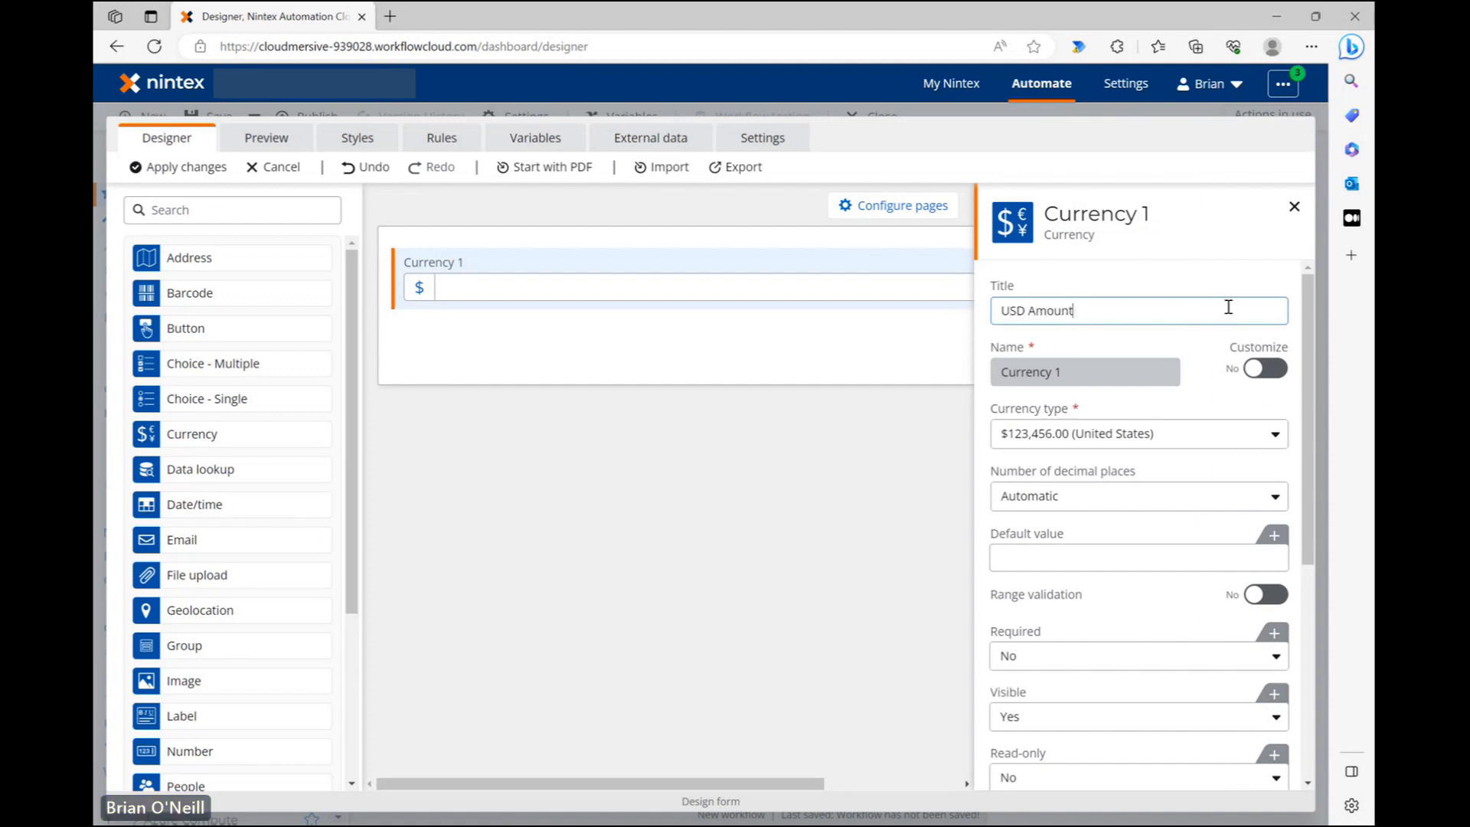
{"action": "left_click", "coordinate": [1294, 208]}
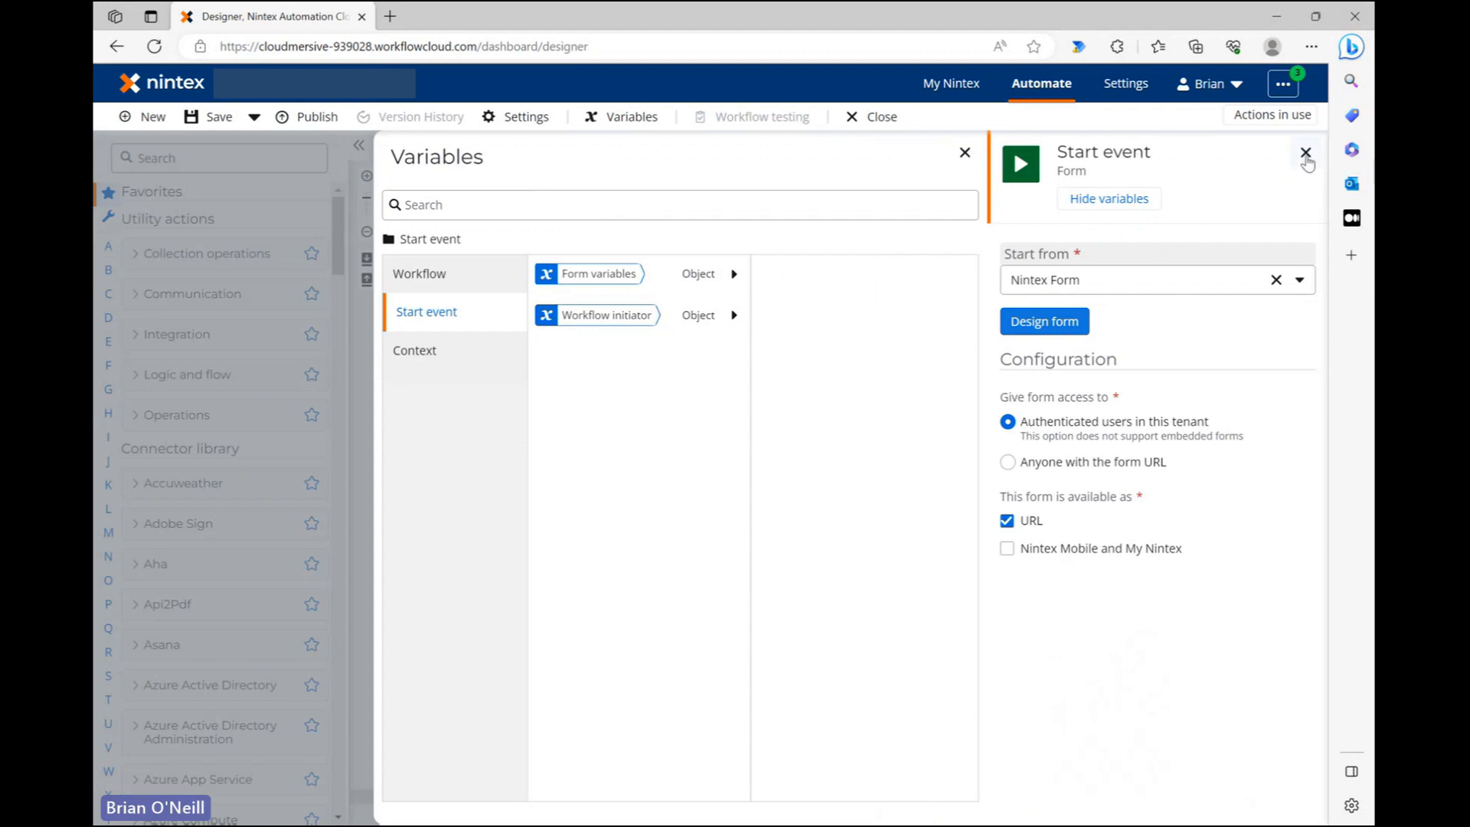
{"action": "left_click", "coordinate": [1306, 155]}
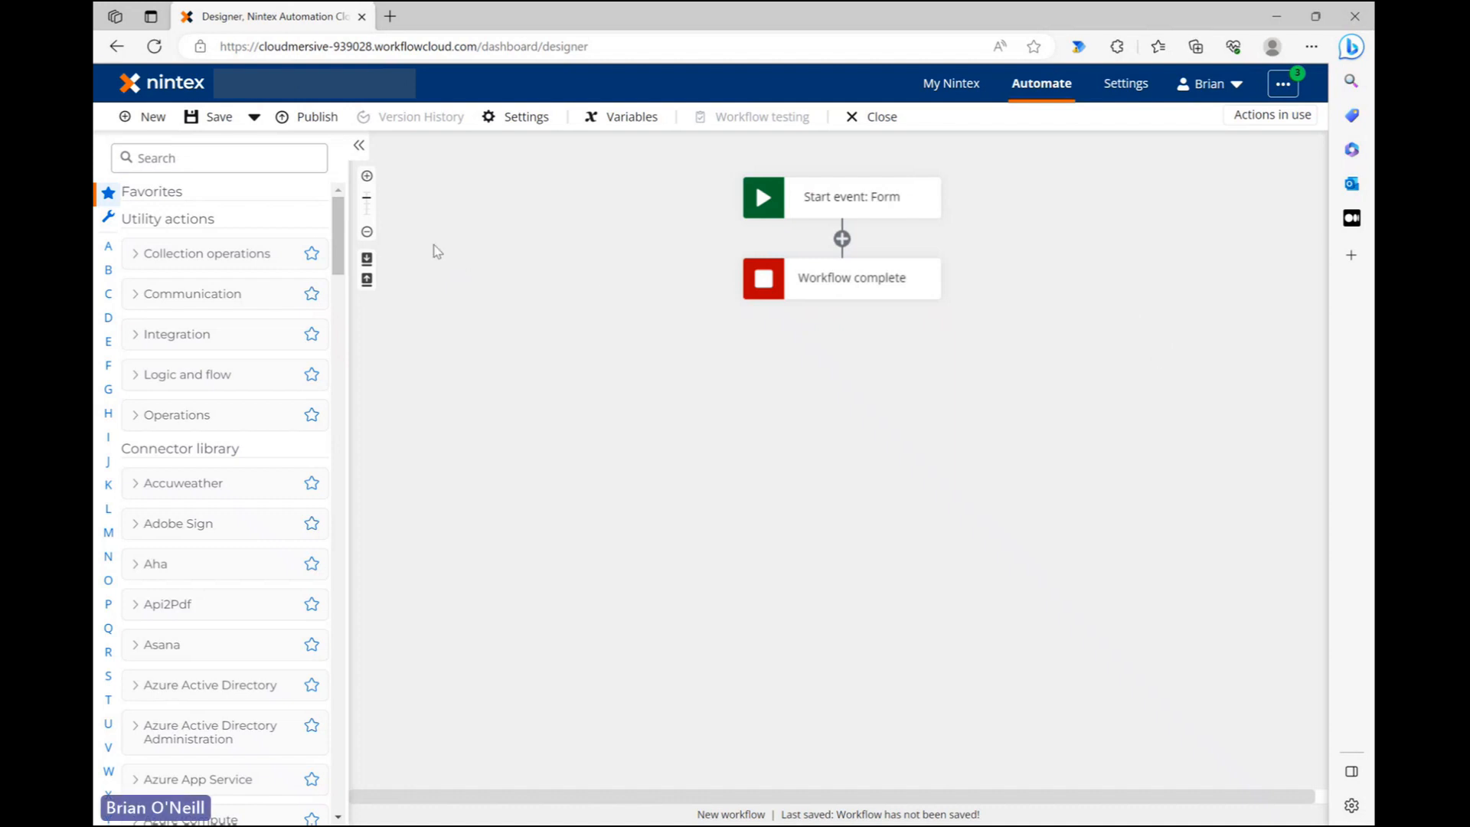
Step: Find the Cloudmersive actions and add Convert currency between the start event and Workflow complete
{"action": "left_click", "coordinate": [200, 158]}
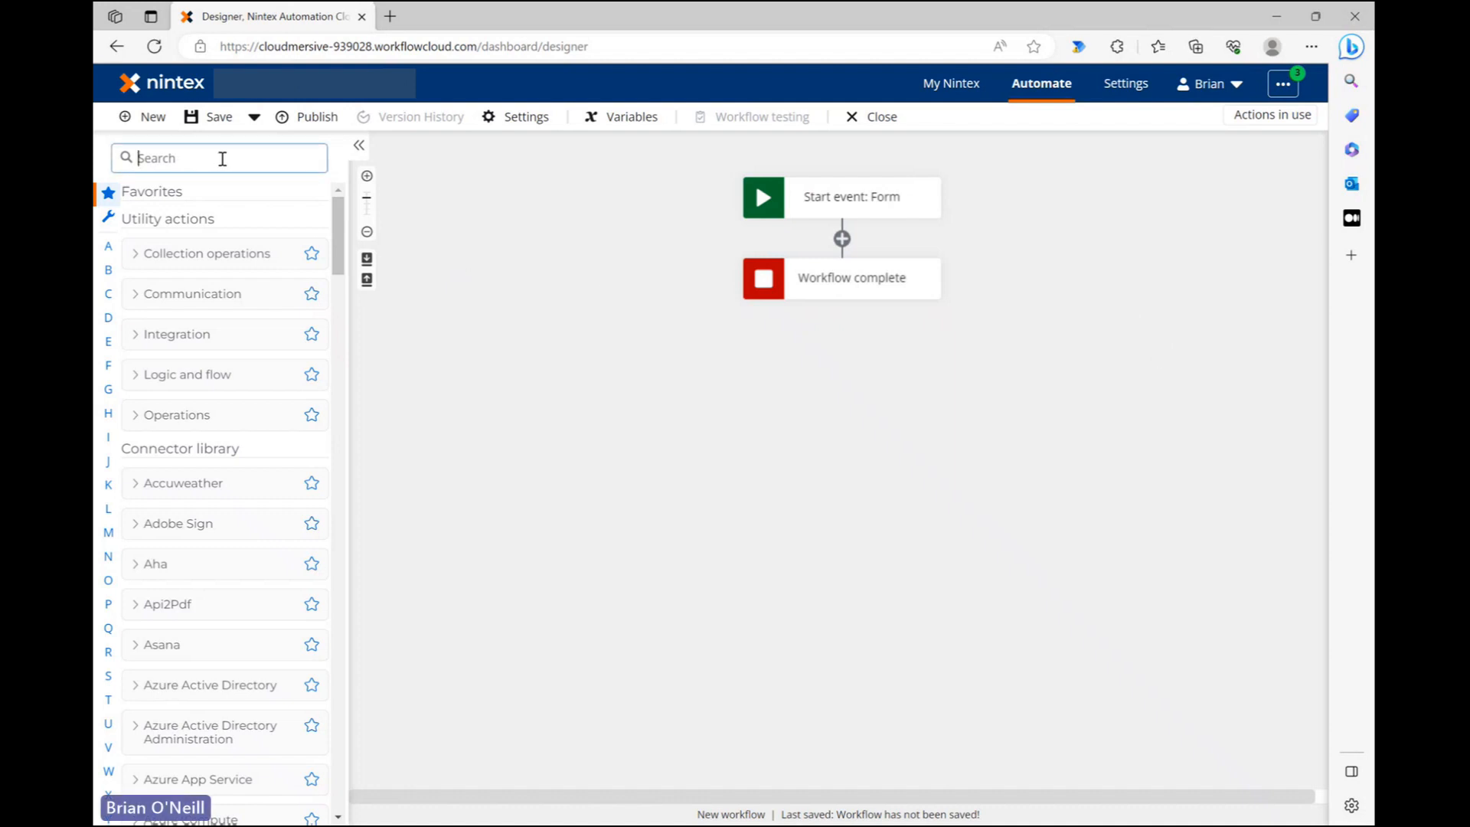
{"action": "type", "text": "Cloudmersive"}
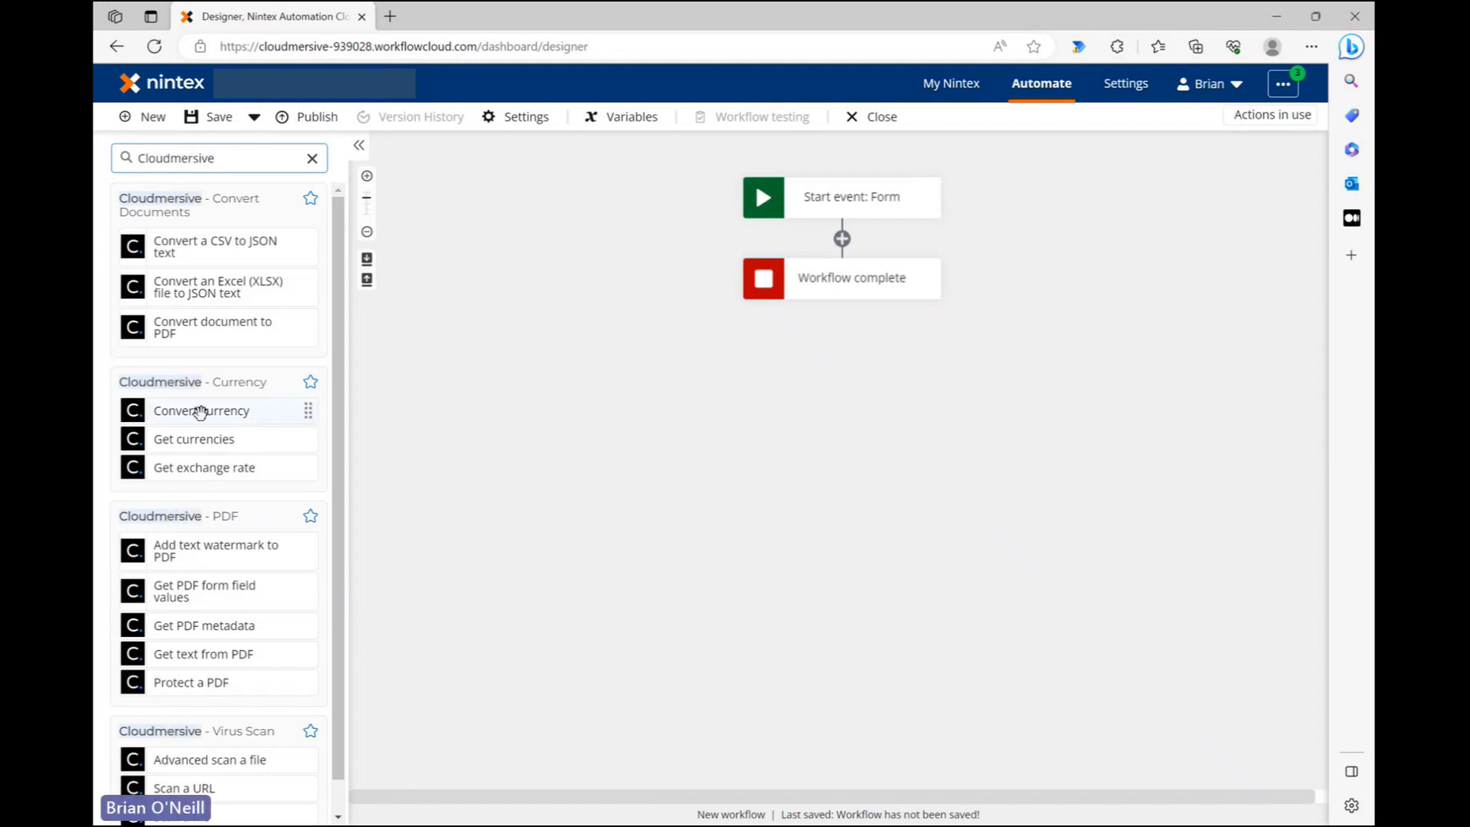
{"action": "left_click_drag", "start_coordinate": [211, 414], "coordinate": [861, 243]}
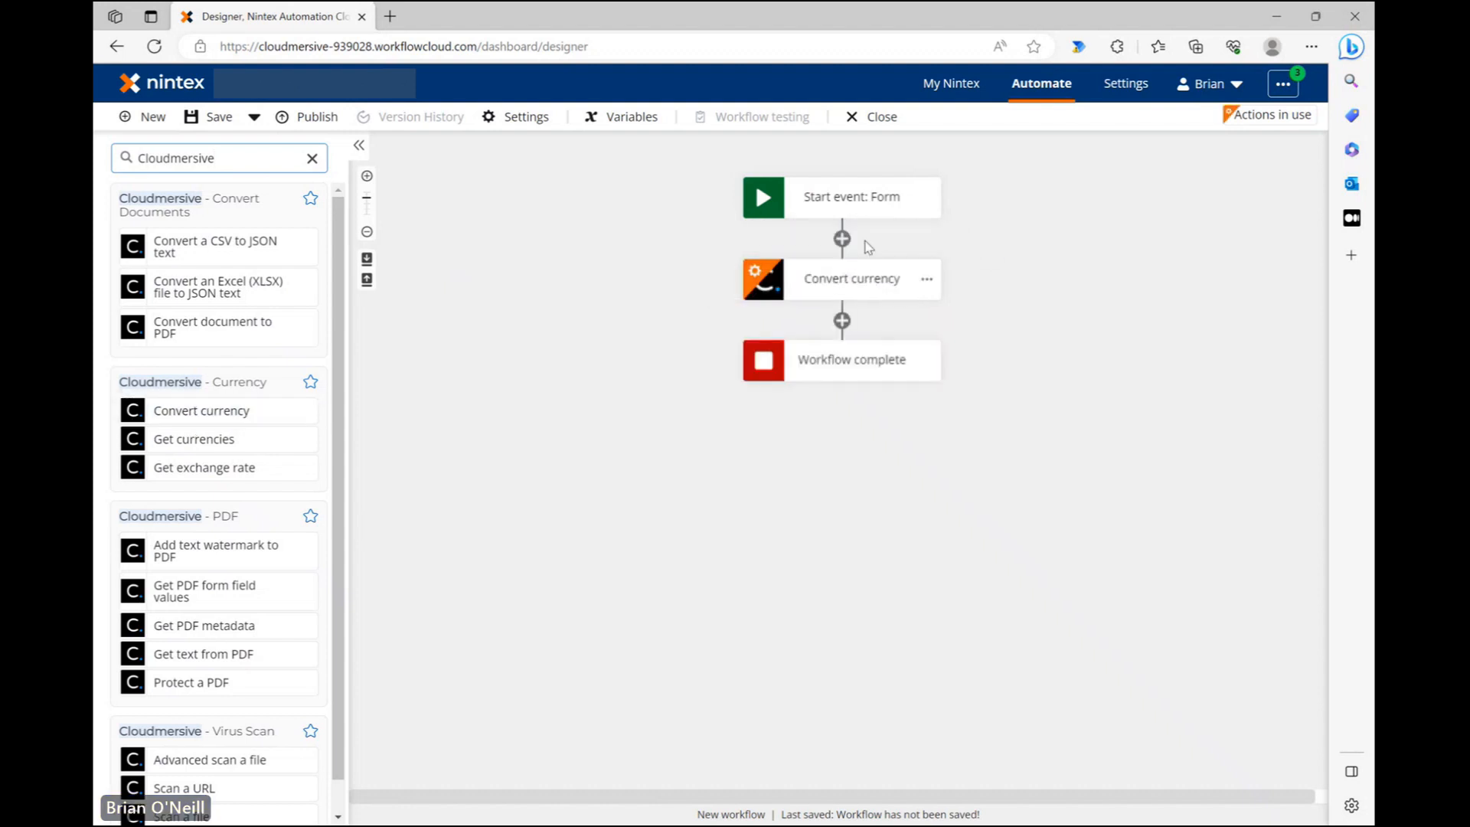
{"action": "left_click", "coordinate": [858, 286]}
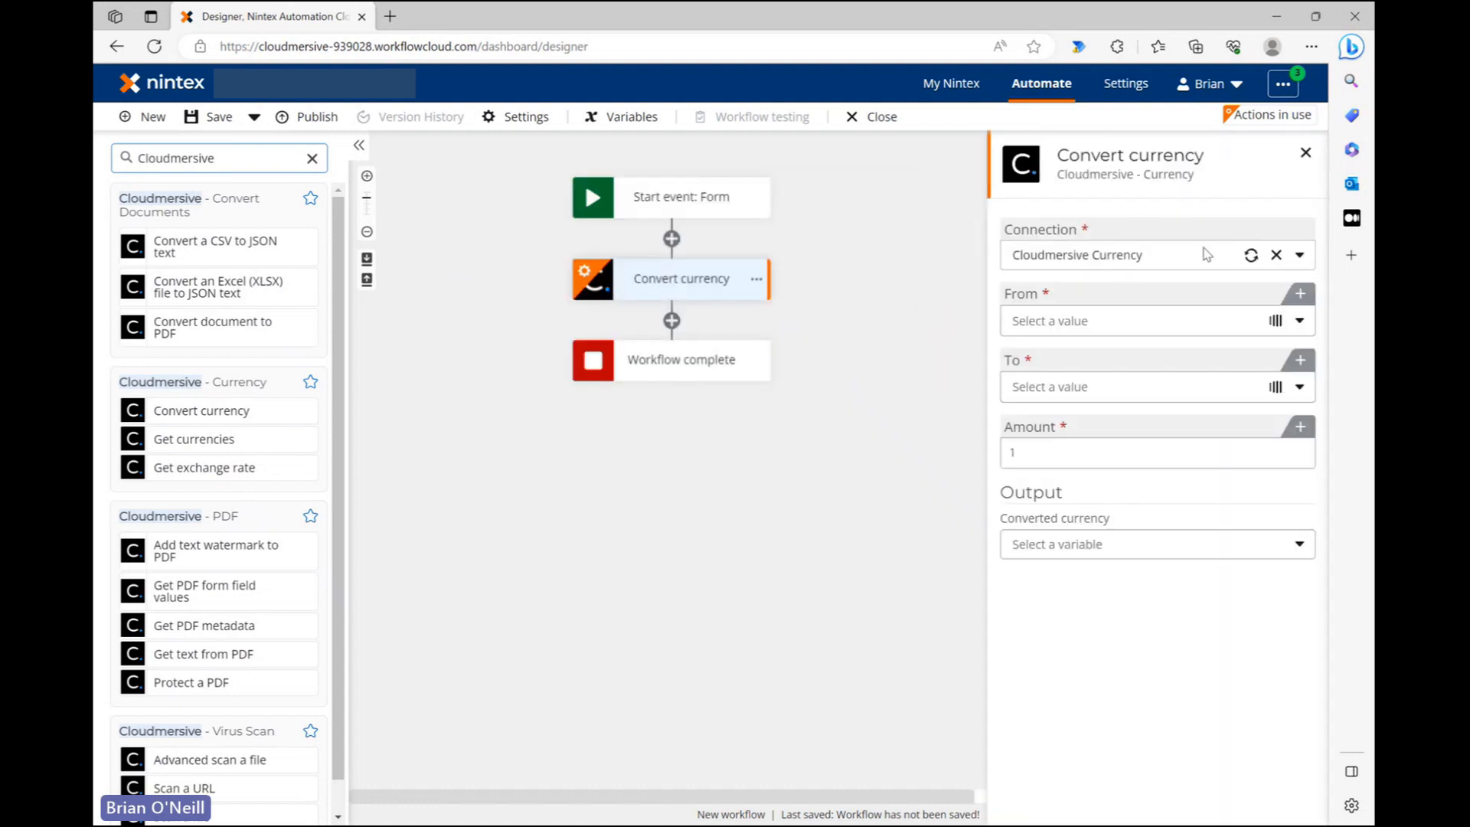
{"action": "left_click", "coordinate": [1299, 255]}
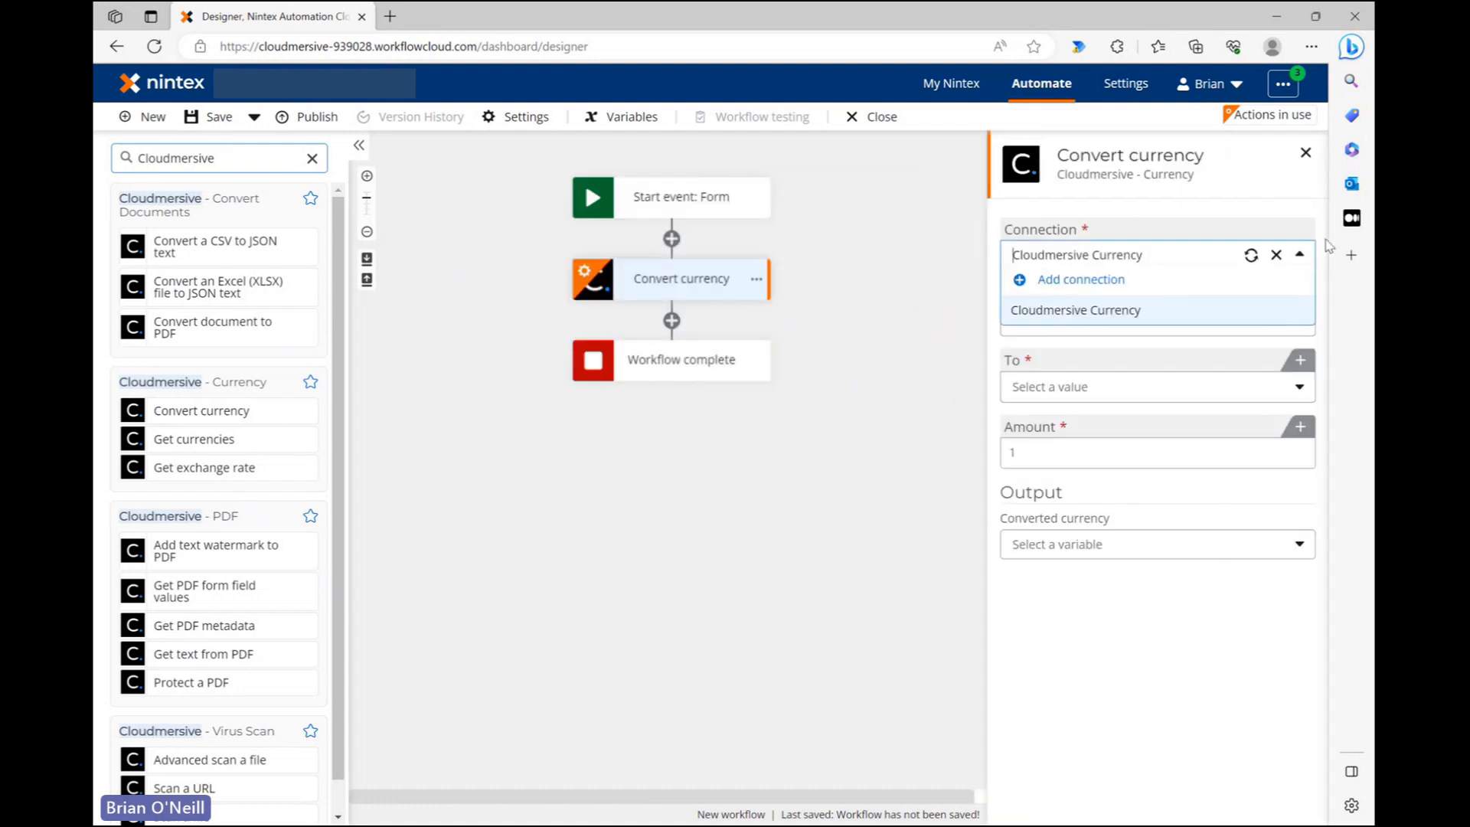
{"action": "left_click", "coordinate": [1118, 284]}
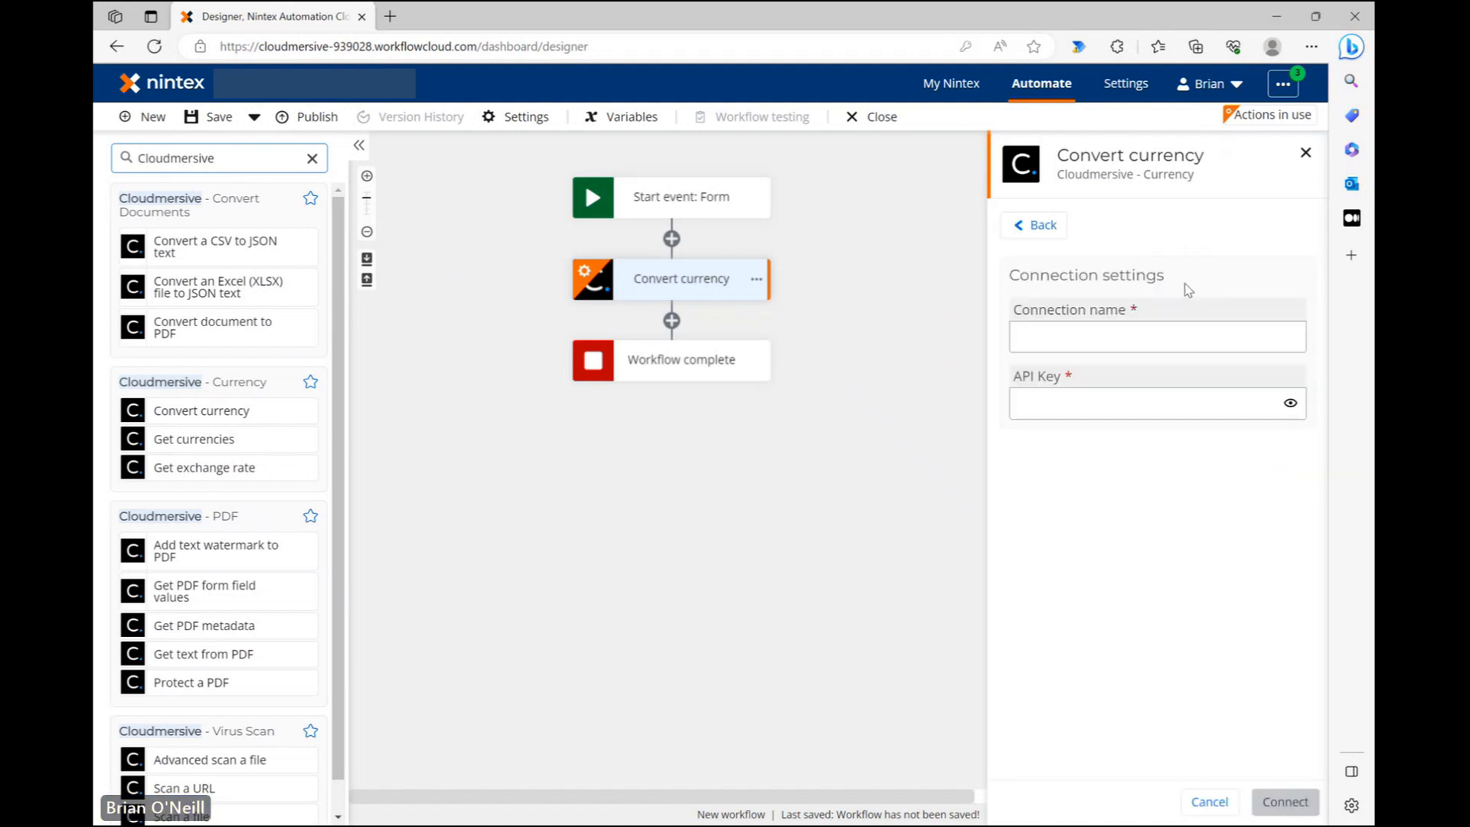
{"action": "left_click", "coordinate": [1129, 339]}
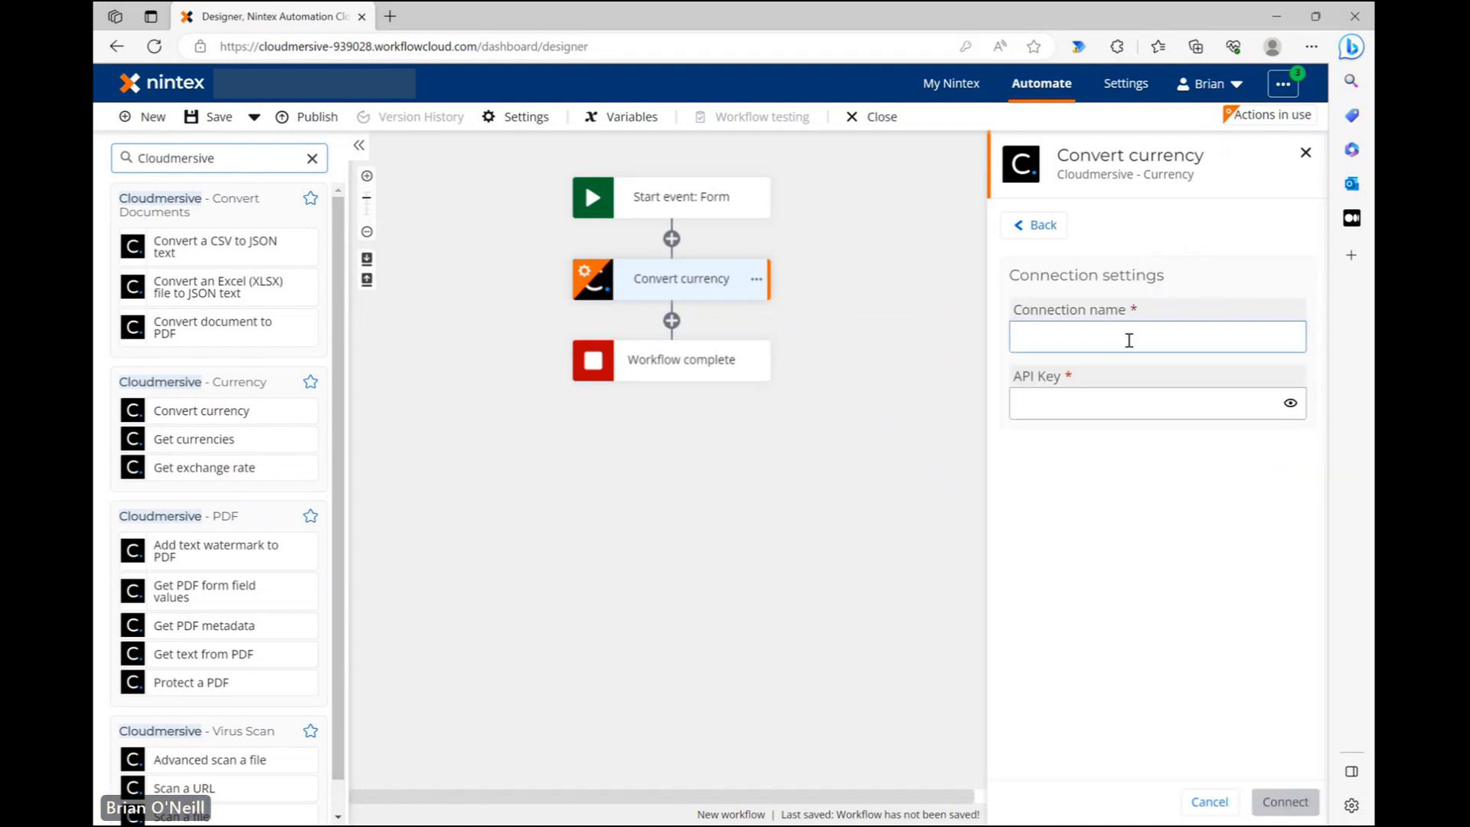
{"action": "left_click", "coordinate": [1252, 358]}
{"action": "key", "text": "BackSpace"}
{"action": "type", "text": "Cloudmersive Currency"}
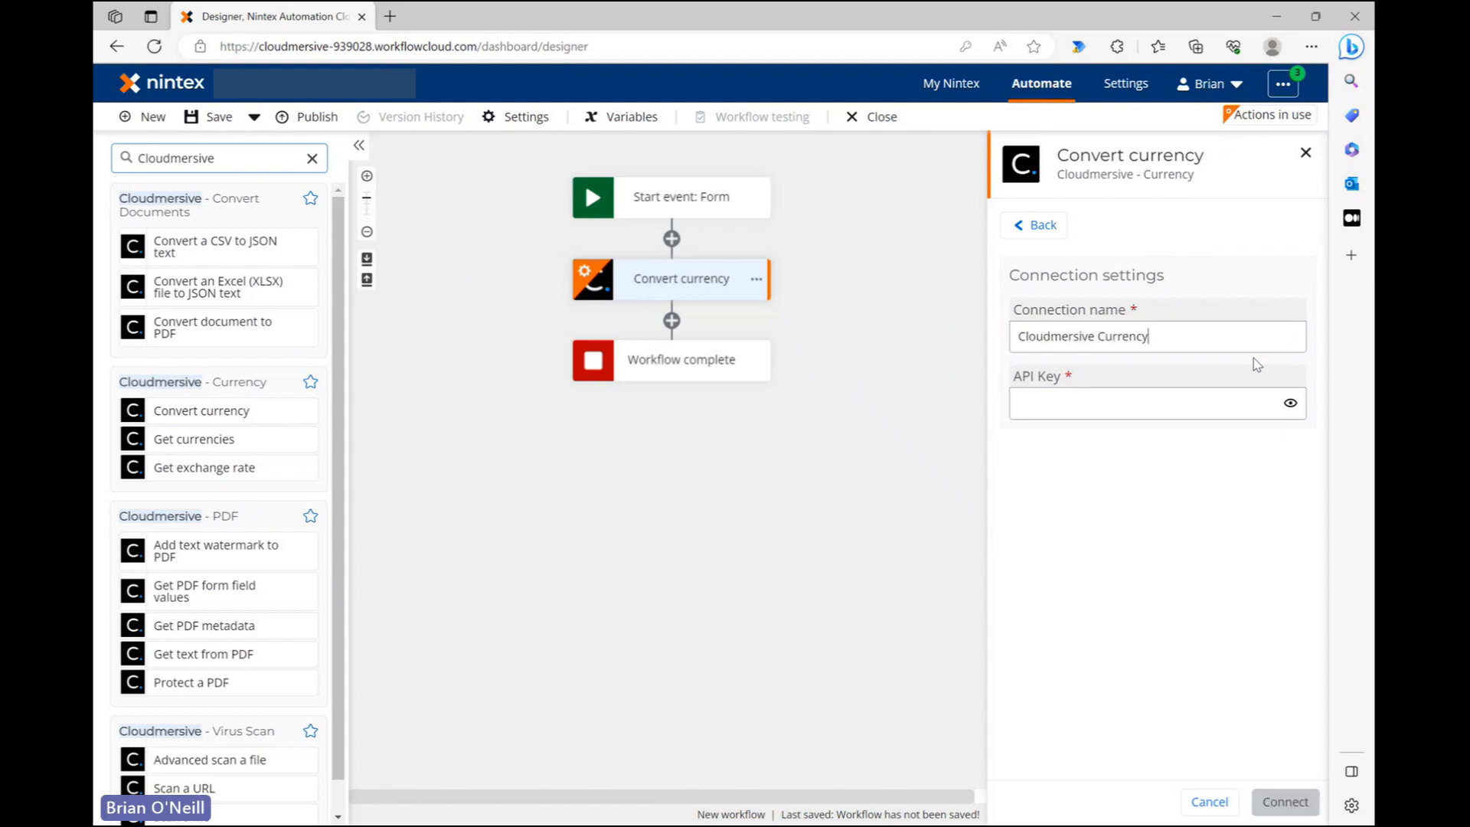
{"action": "left_click", "coordinate": [1165, 411]}
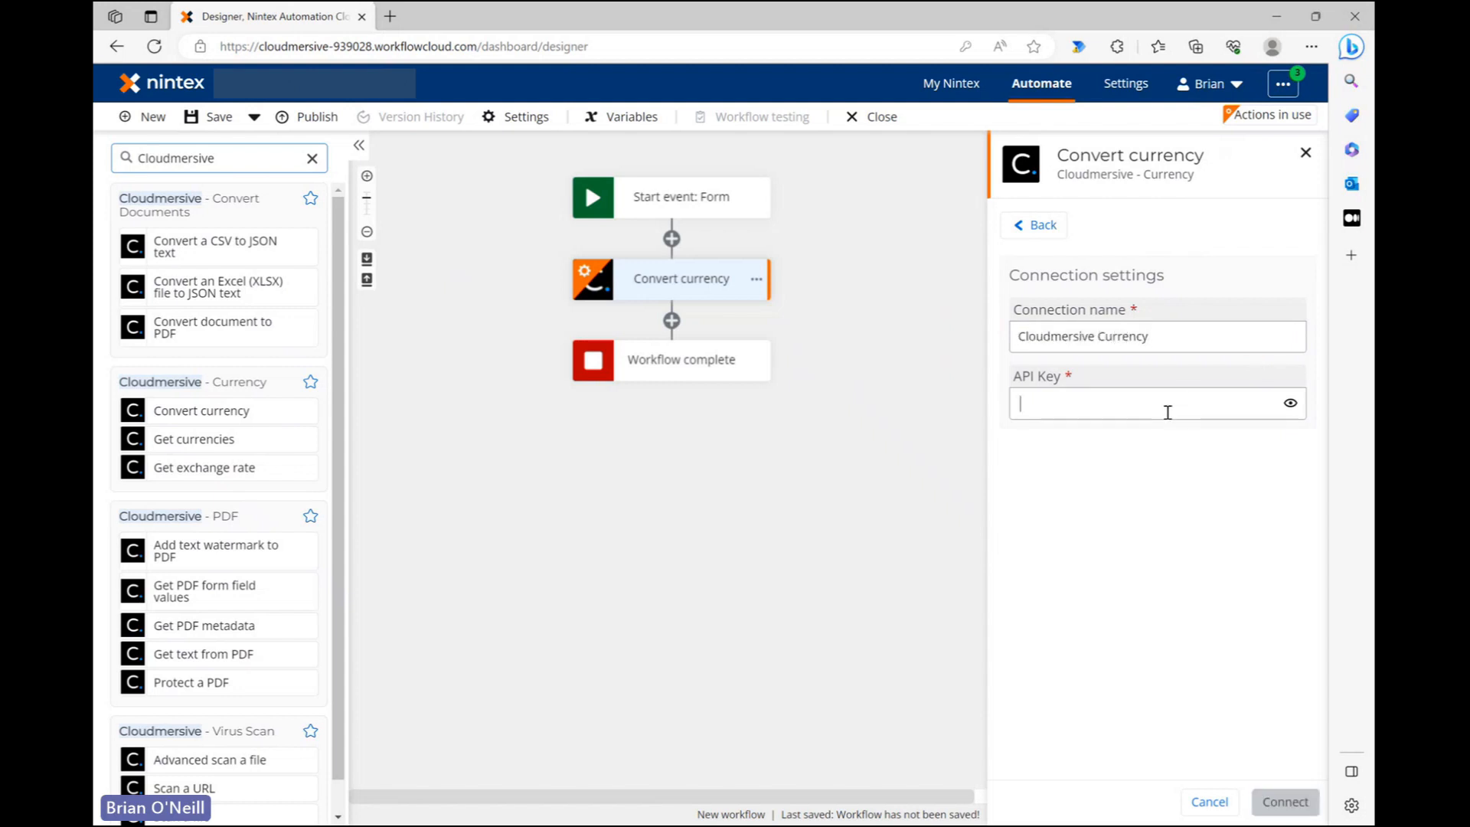
{"action": "left_click", "coordinate": [1250, 246]}
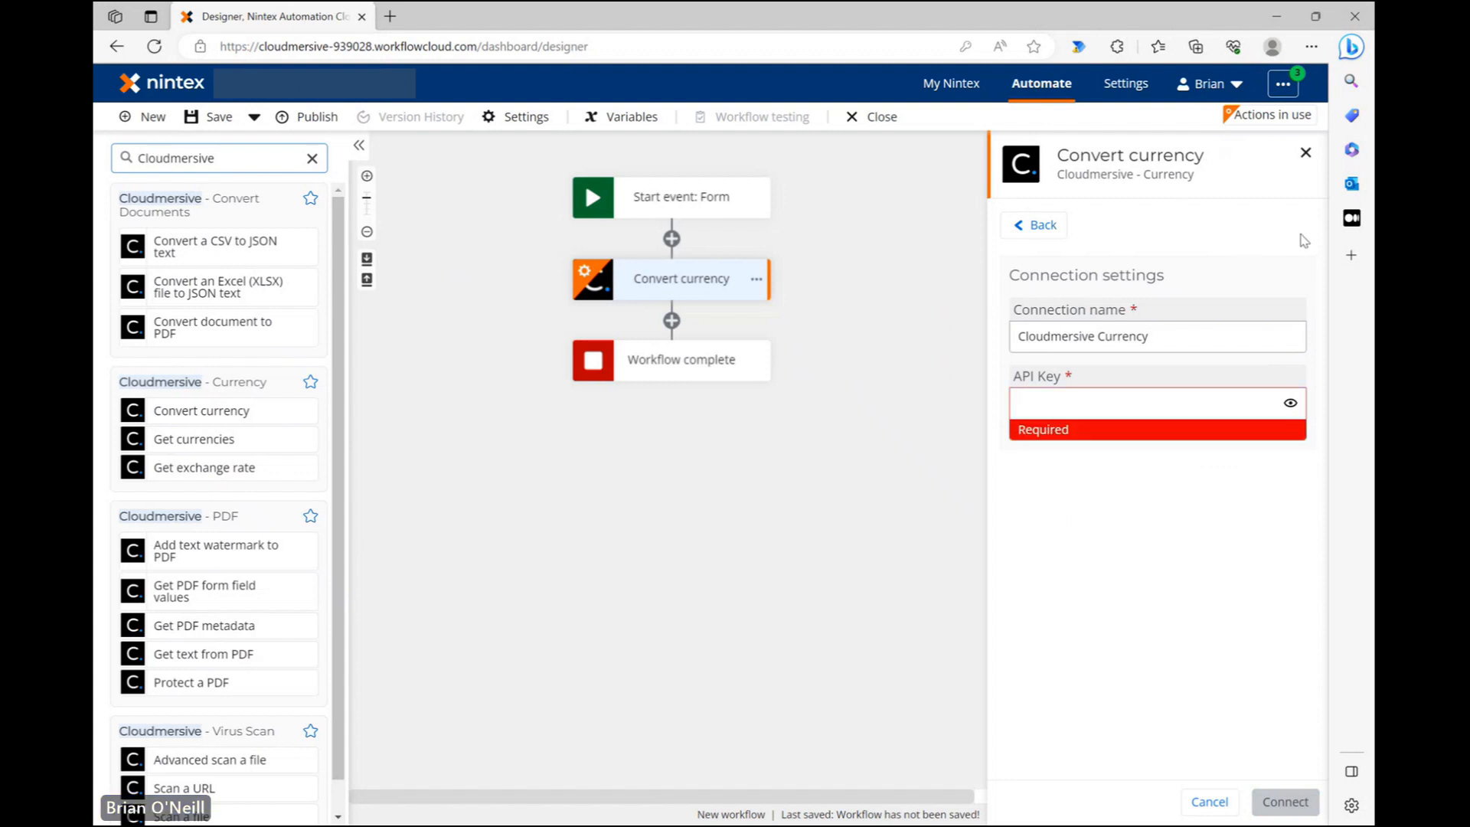
{"action": "left_click", "coordinate": [1307, 155]}
Step: Configure the Convert currency action to convert from US Dollar to Euro
{"action": "left_click", "coordinate": [862, 283]}
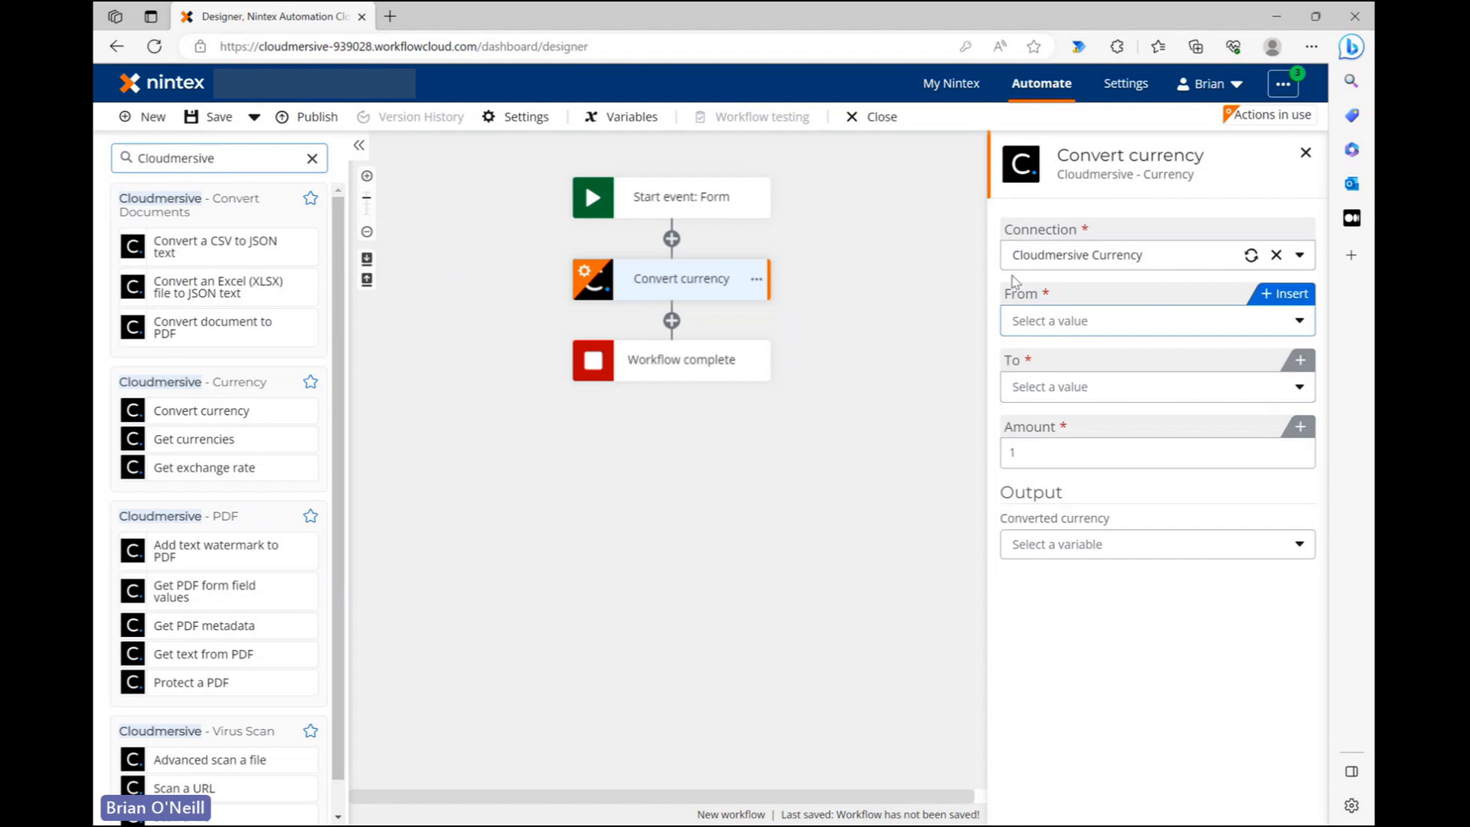
{"action": "left_click", "coordinate": [1074, 321]}
{"action": "scroll", "coordinate": [1085, 437], "scroll_direction": "down", "scroll_amount": 3}
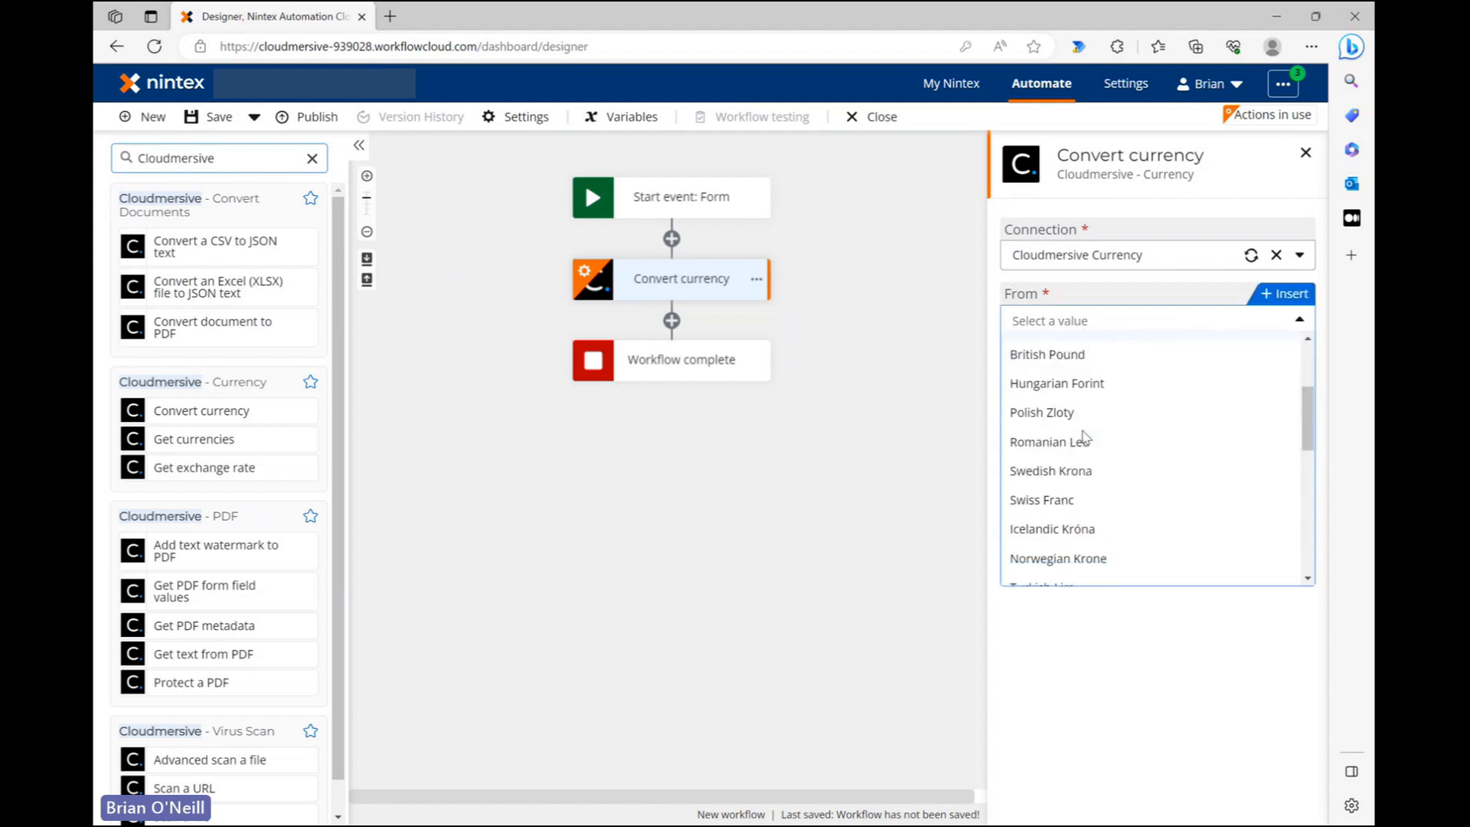
{"action": "scroll", "coordinate": [1085, 436], "scroll_direction": "down", "scroll_amount": 6}
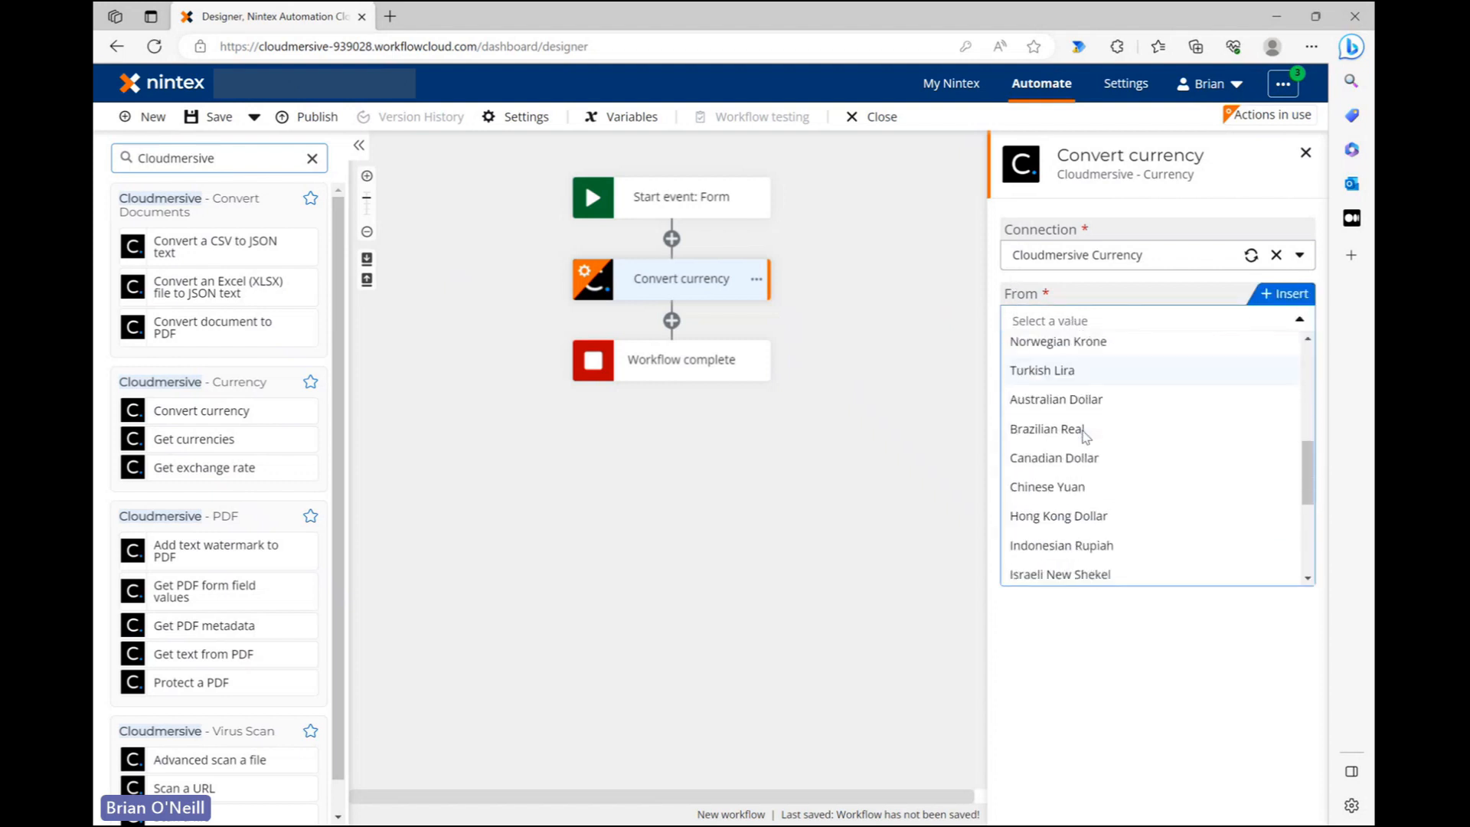
{"action": "scroll", "coordinate": [1085, 437], "scroll_direction": "down", "scroll_amount": 6}
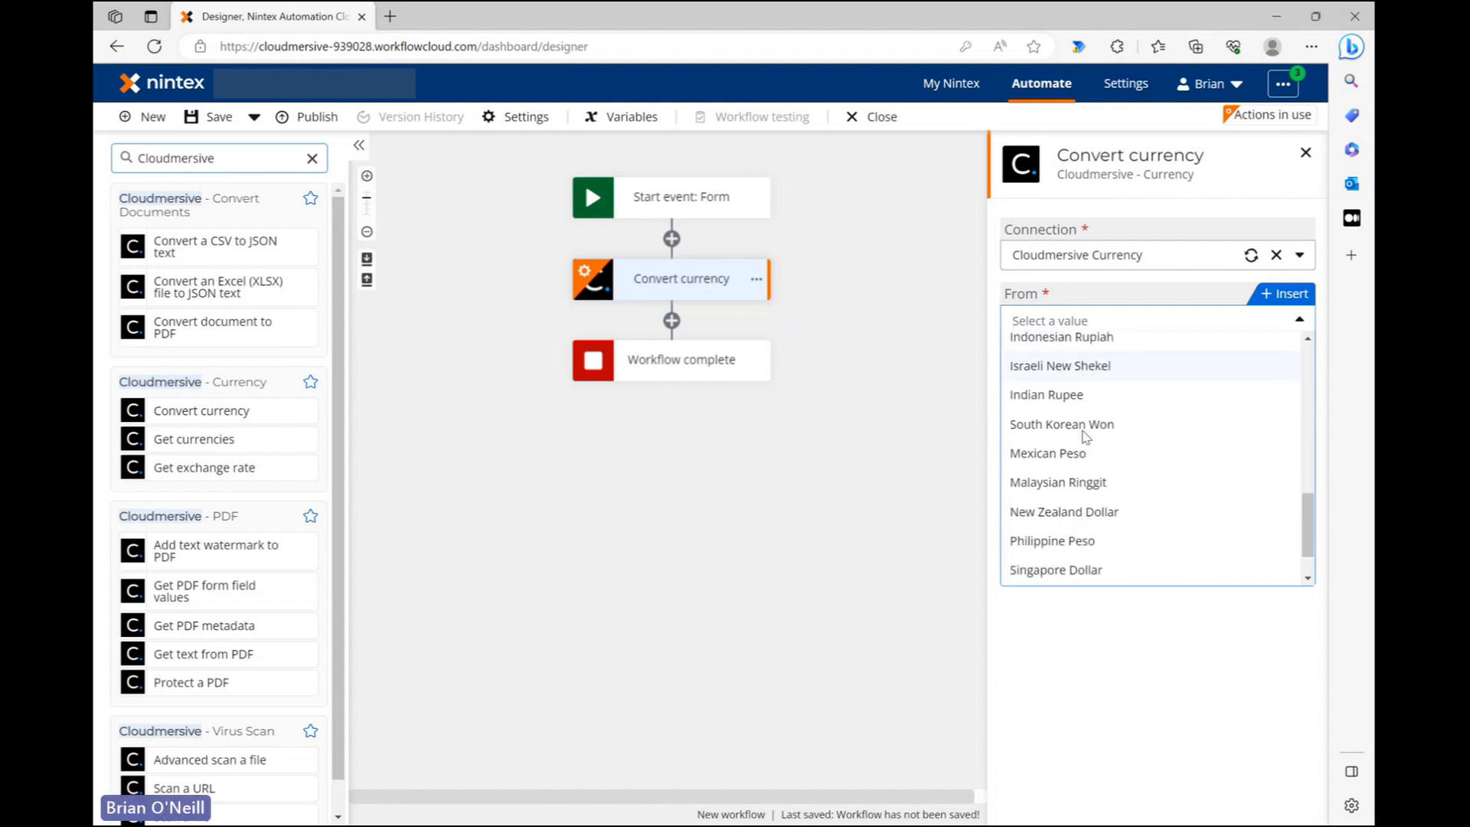
{"action": "left_click", "coordinate": [1085, 434]}
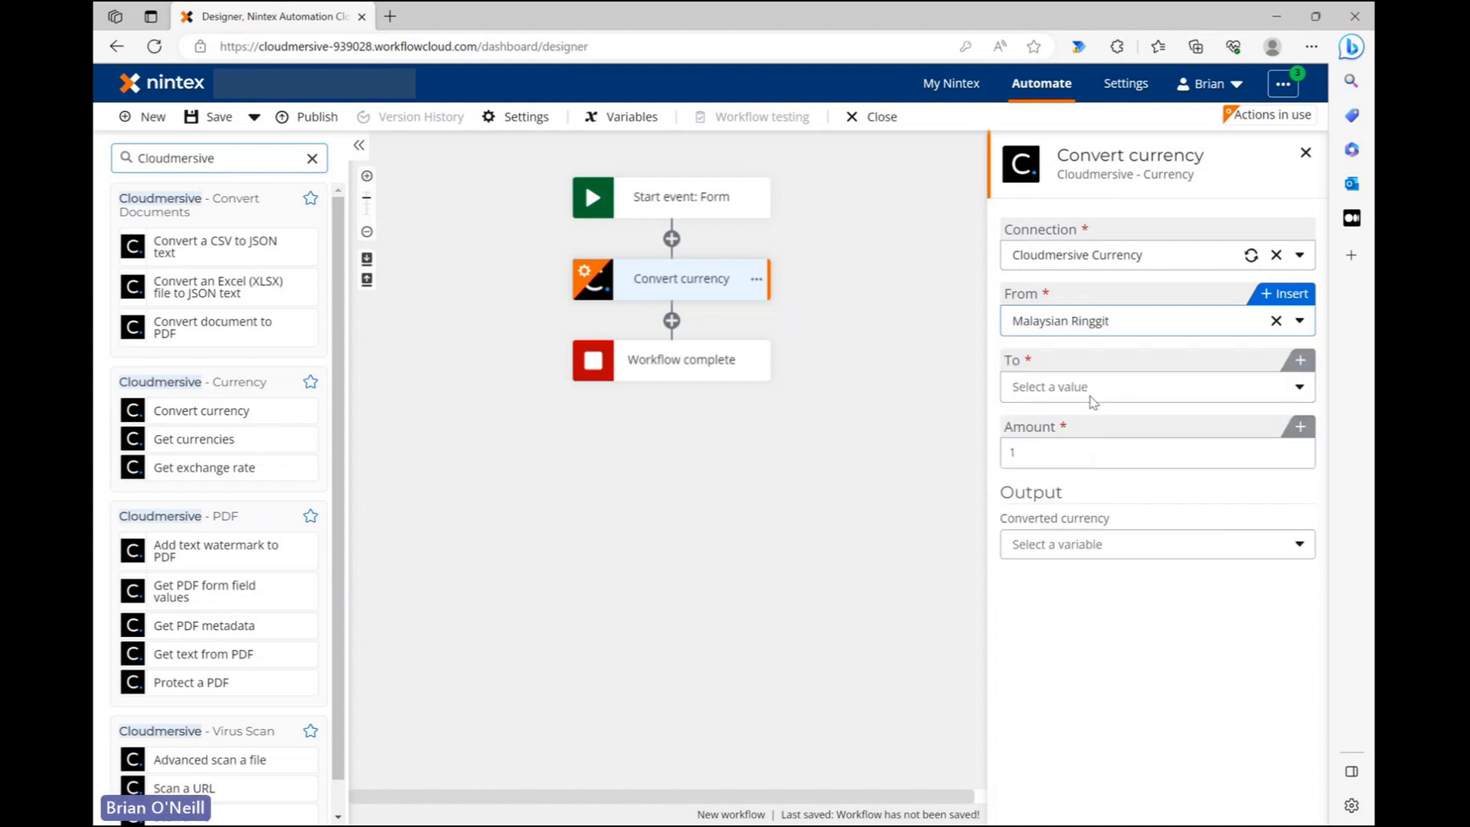
{"action": "left_click", "coordinate": [1123, 327]}
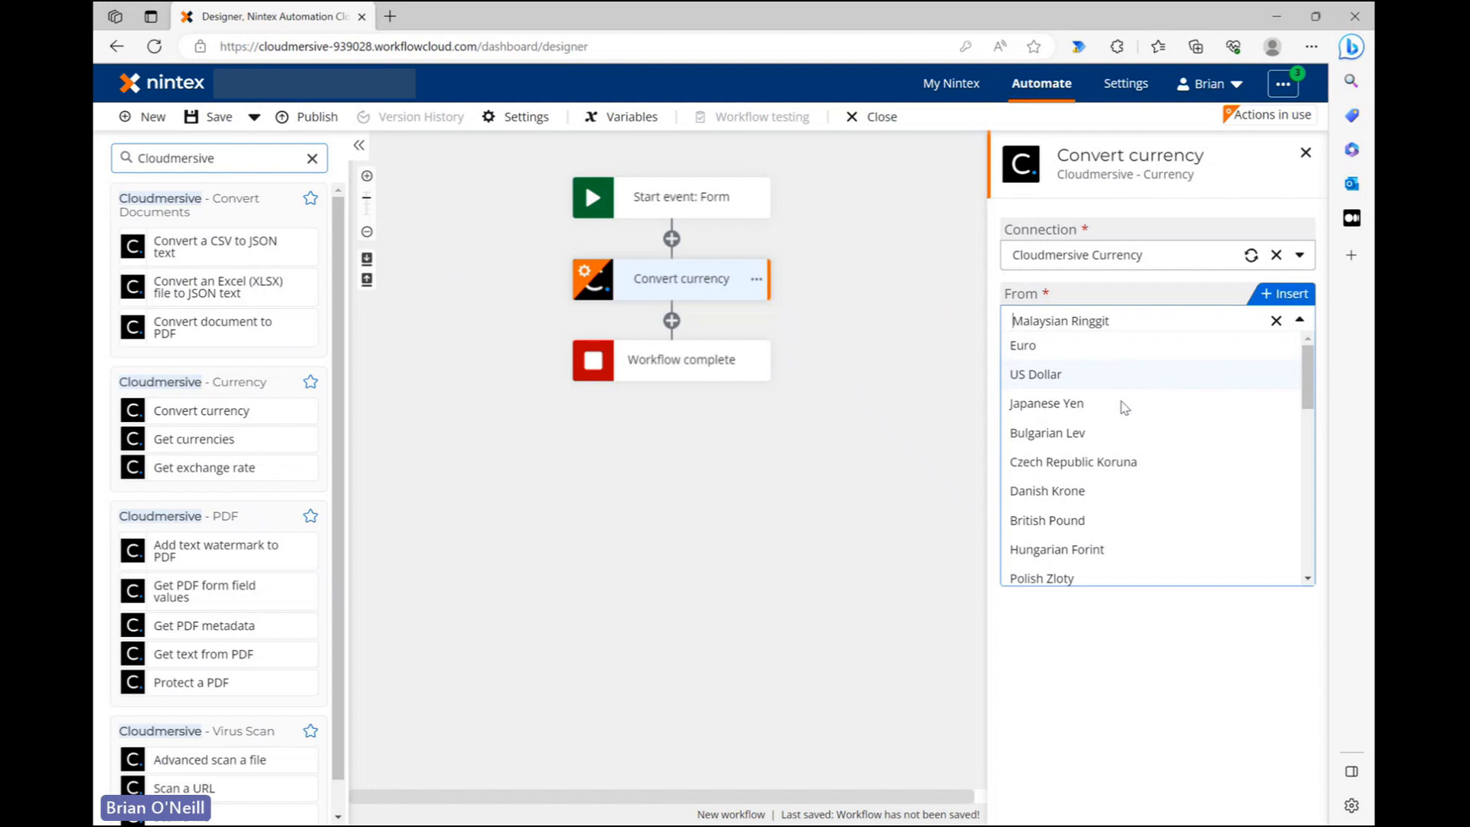
{"action": "scroll", "coordinate": [1124, 407], "scroll_direction": "down", "scroll_amount": 2}
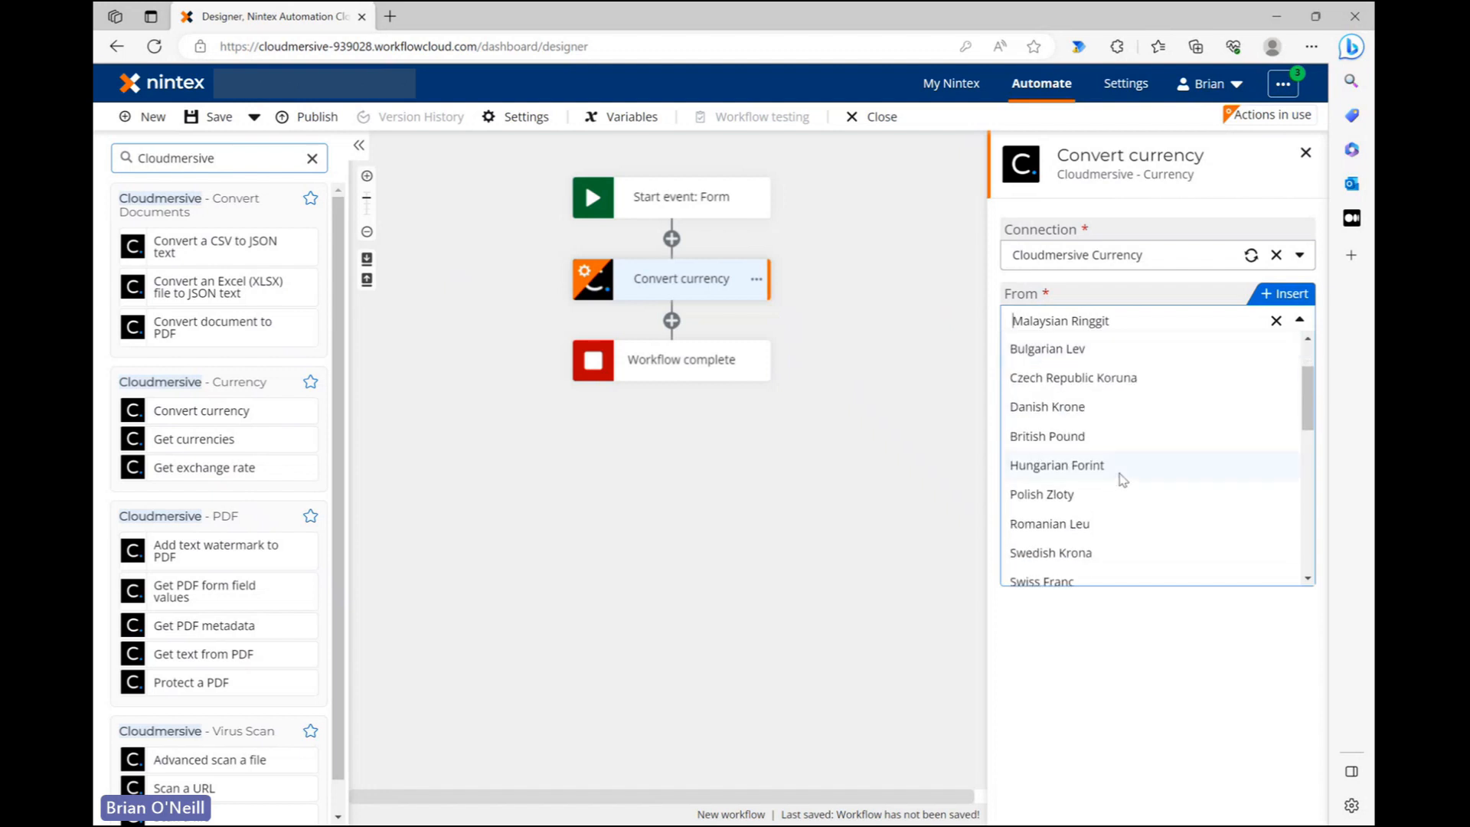
{"action": "scroll", "coordinate": [1120, 540], "scroll_direction": "down", "scroll_amount": 5}
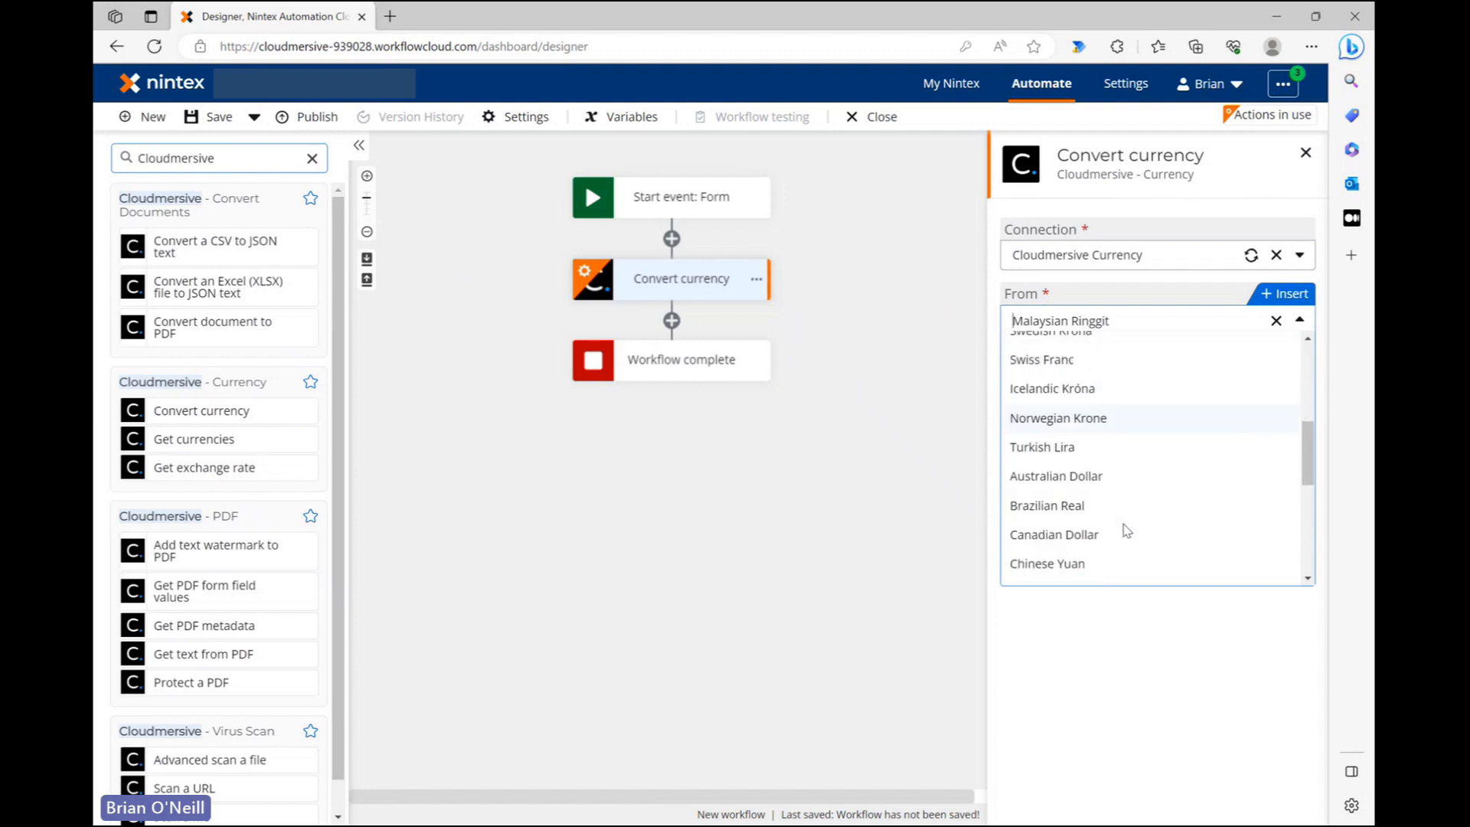
{"action": "scroll", "coordinate": [1126, 530], "scroll_direction": "up", "scroll_amount": 5}
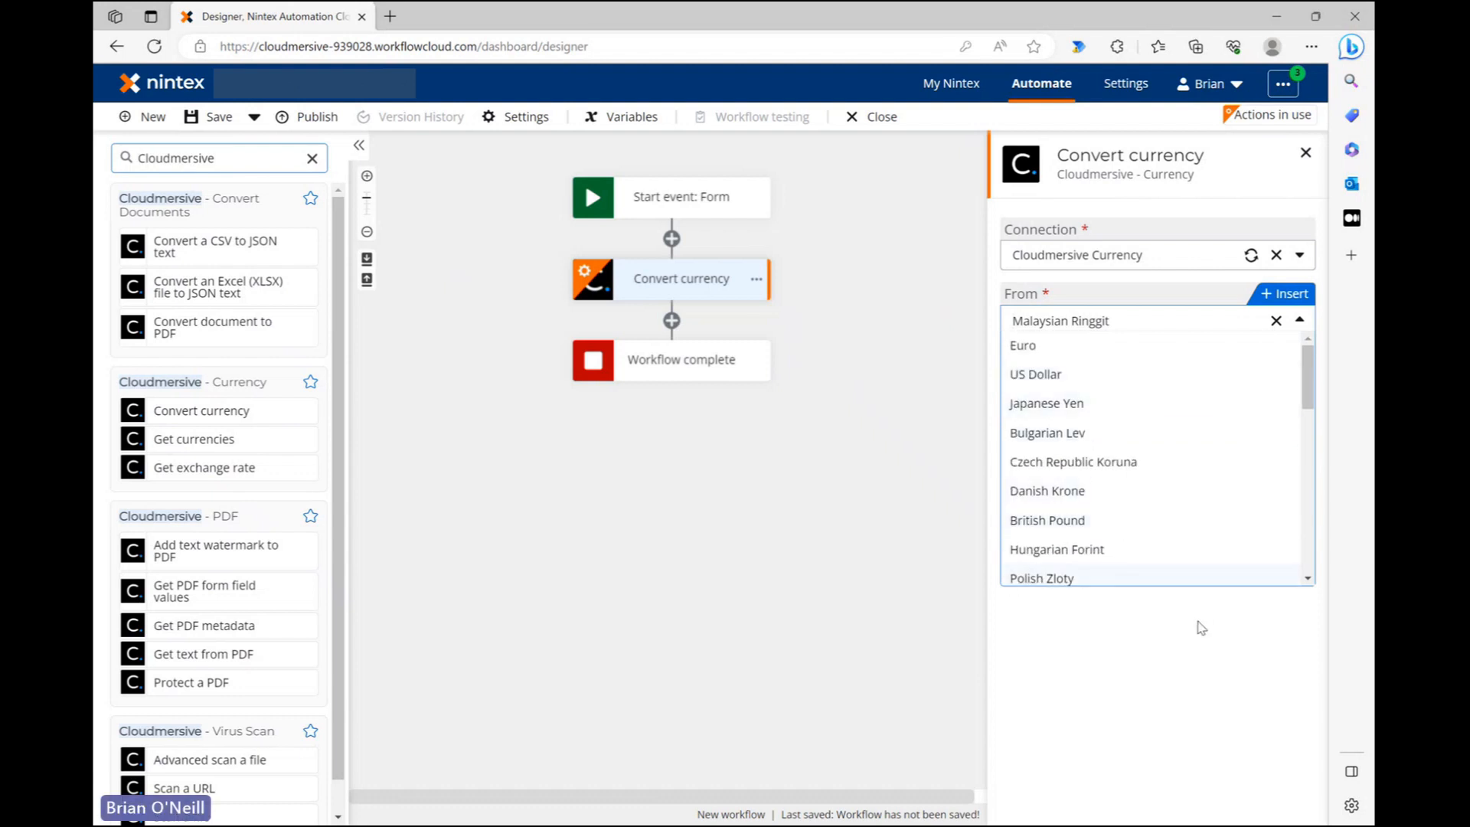
{"action": "left_click", "coordinate": [1135, 377]}
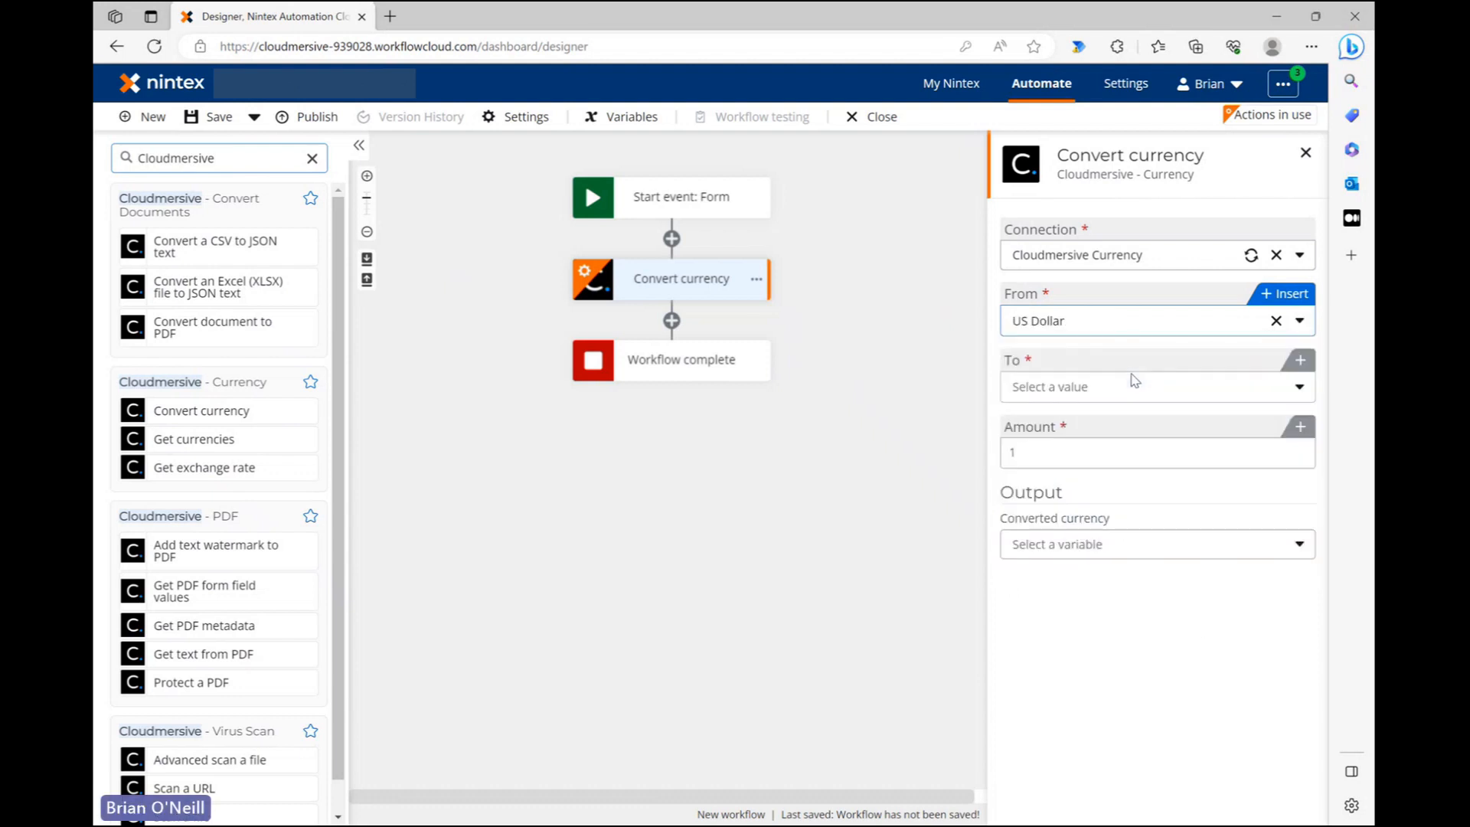
{"action": "left_click", "coordinate": [1192, 387]}
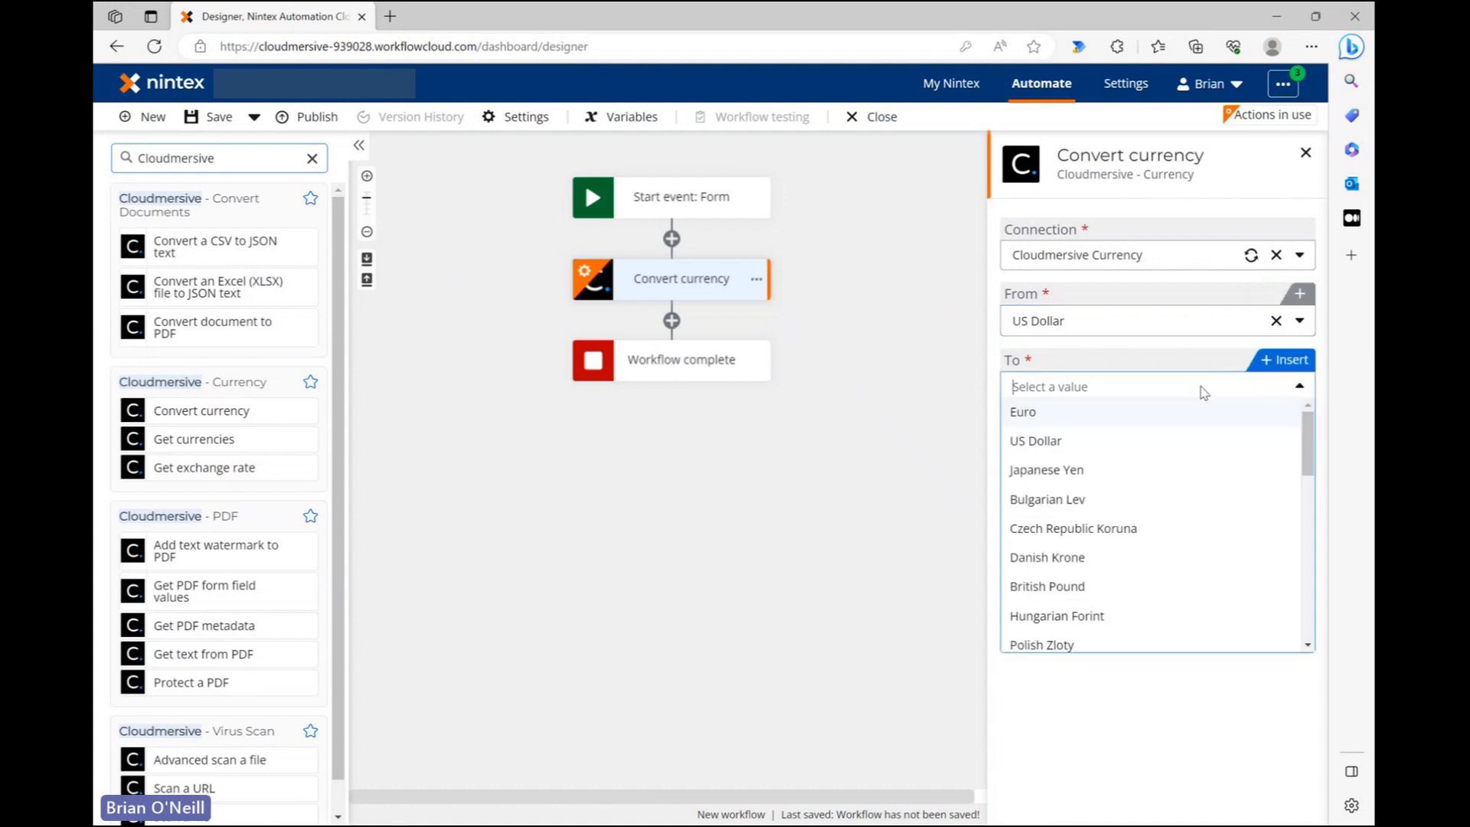
{"action": "left_click", "coordinate": [1121, 415]}
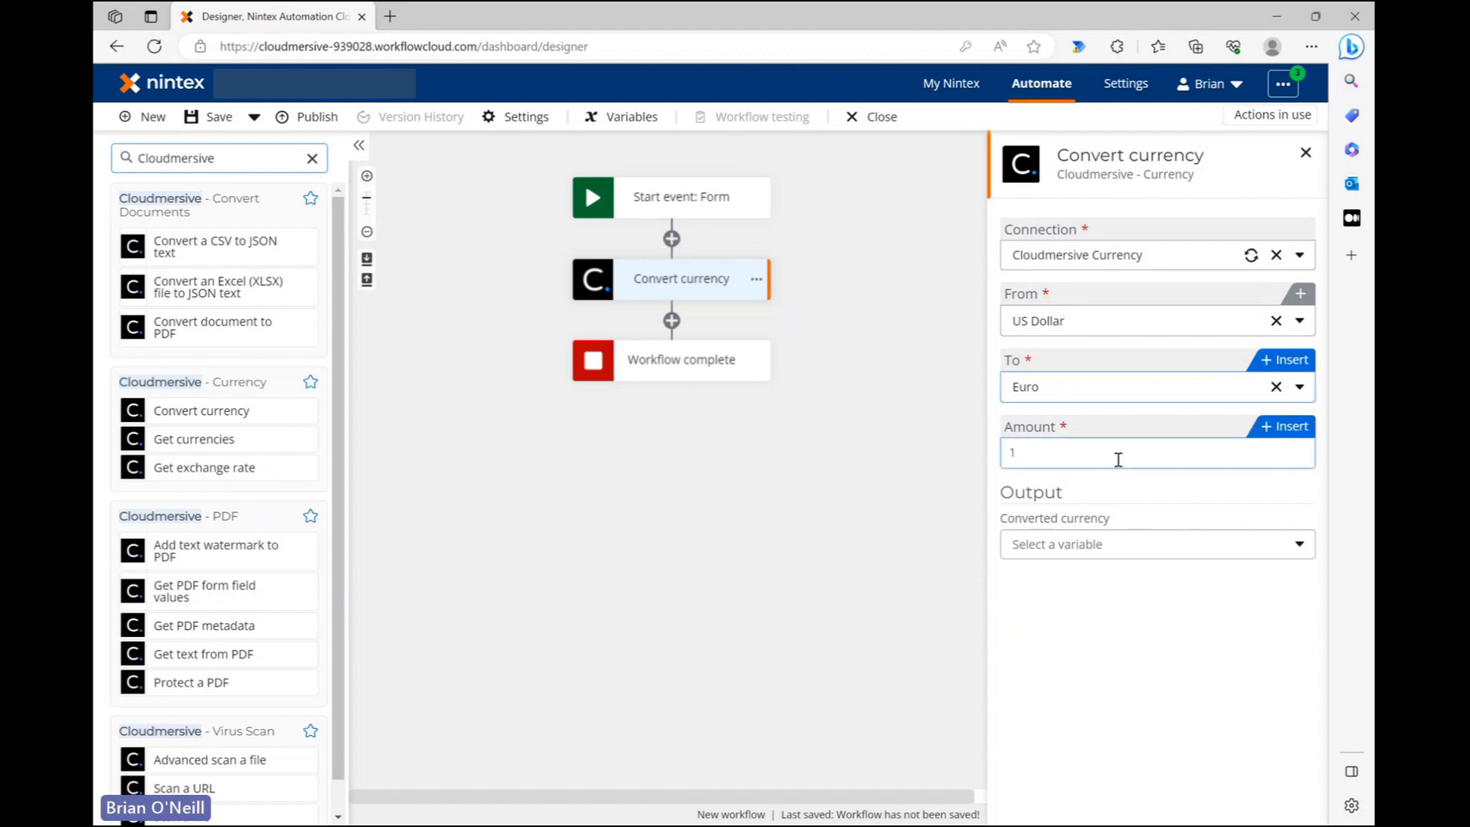
Step: Set the Convert currency action's Amount to the USD Amount form variable from the start event
{"action": "left_click", "coordinate": [1284, 428]}
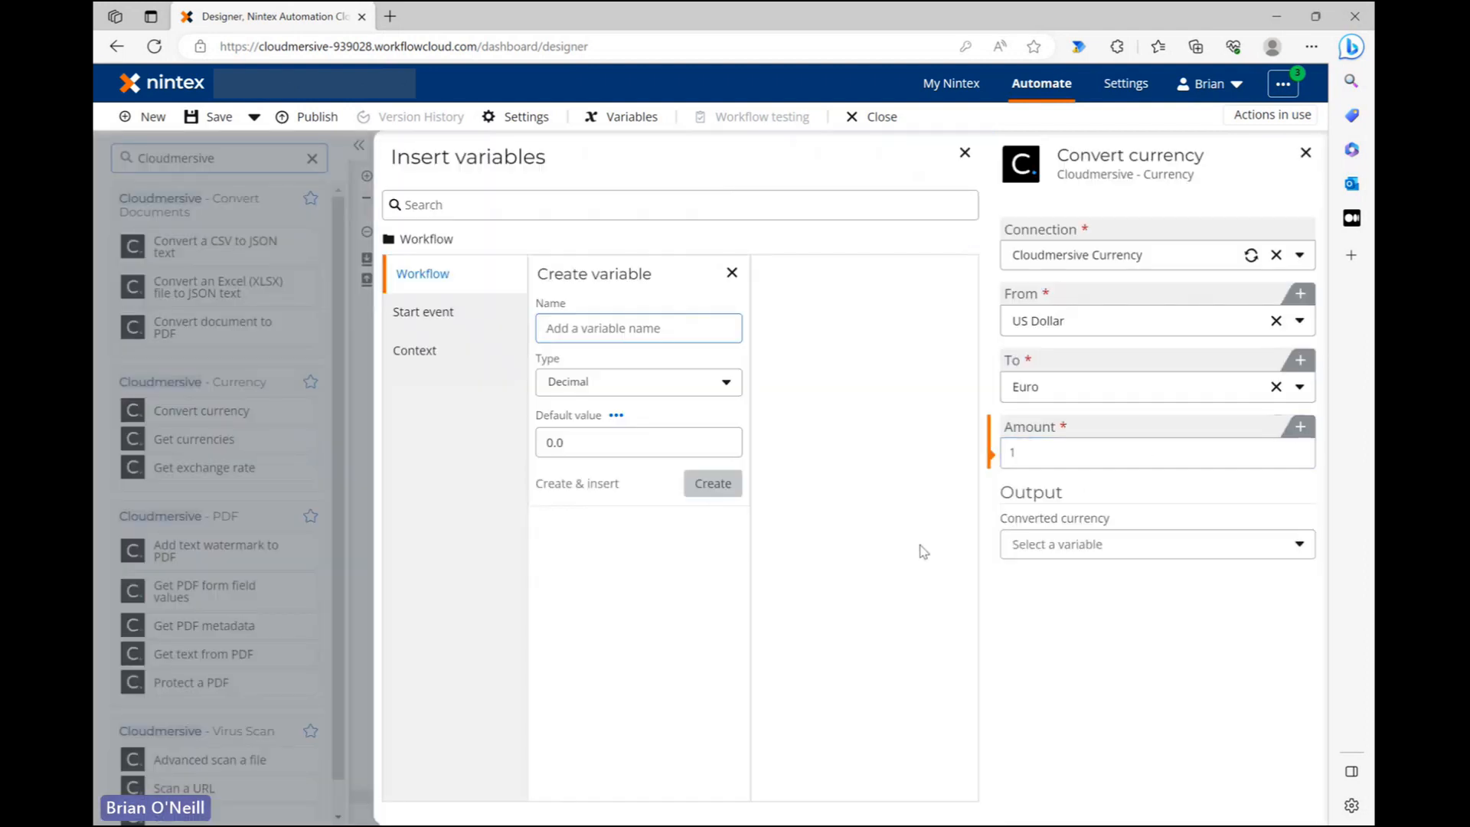
{"action": "left_click", "coordinate": [451, 314]}
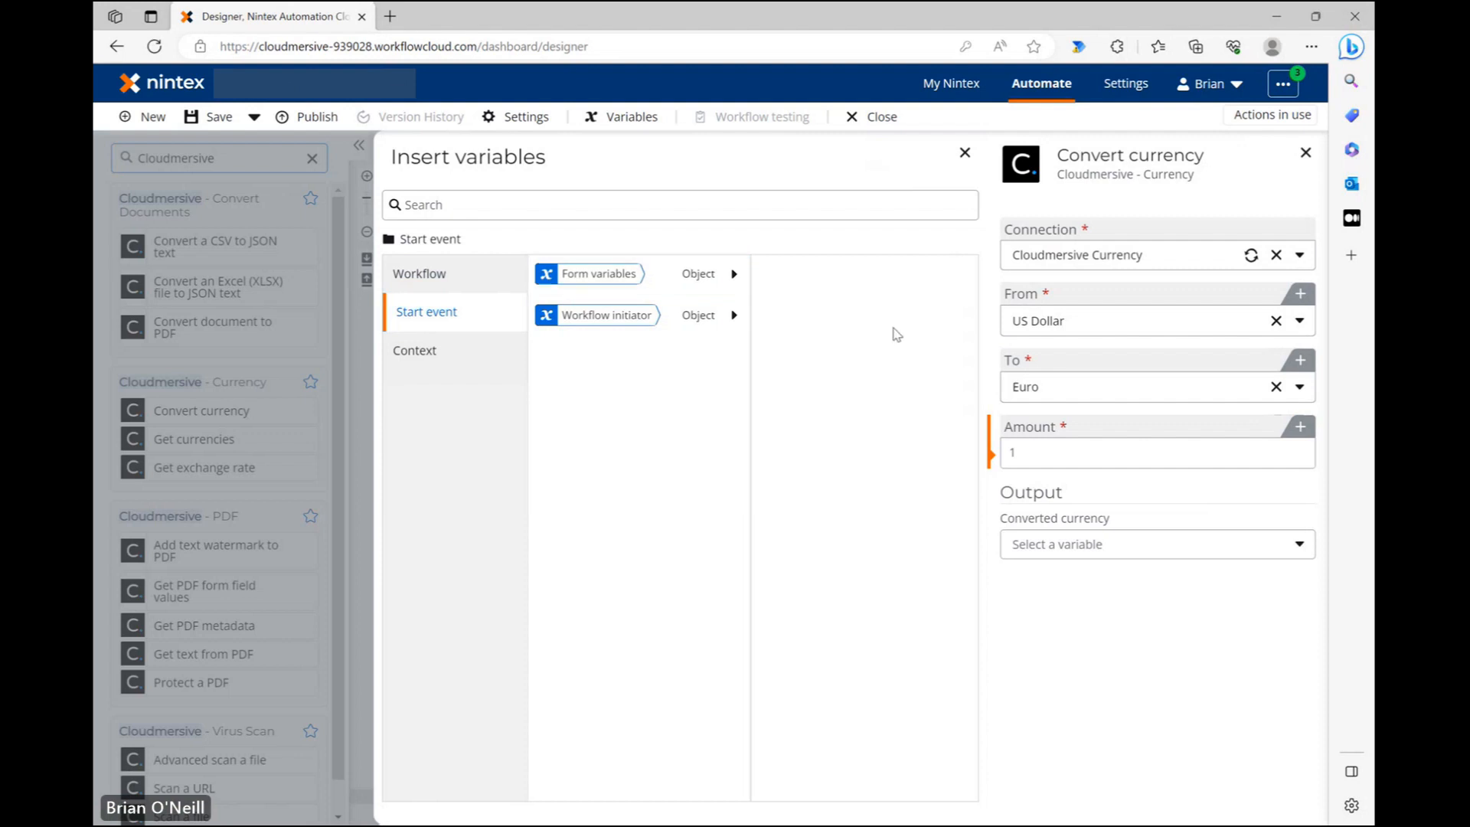
{"action": "left_click", "coordinate": [736, 280]}
{"action": "left_click", "coordinate": [909, 280]}
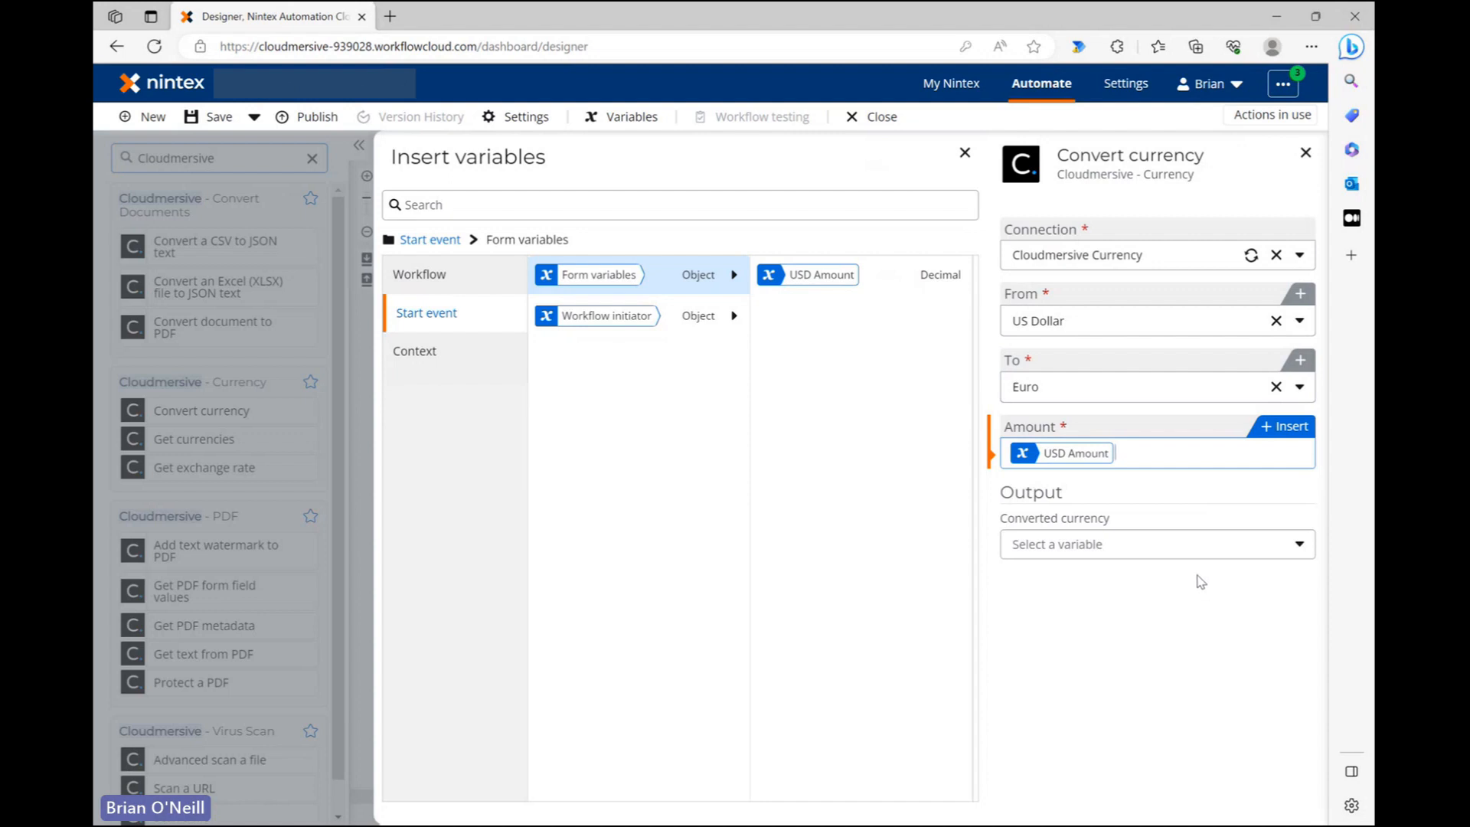
Step: Create an Object variable named "Euro Amount", assign it as the Converted currency output, and close the action's configuration
{"action": "left_click", "coordinate": [1202, 545]}
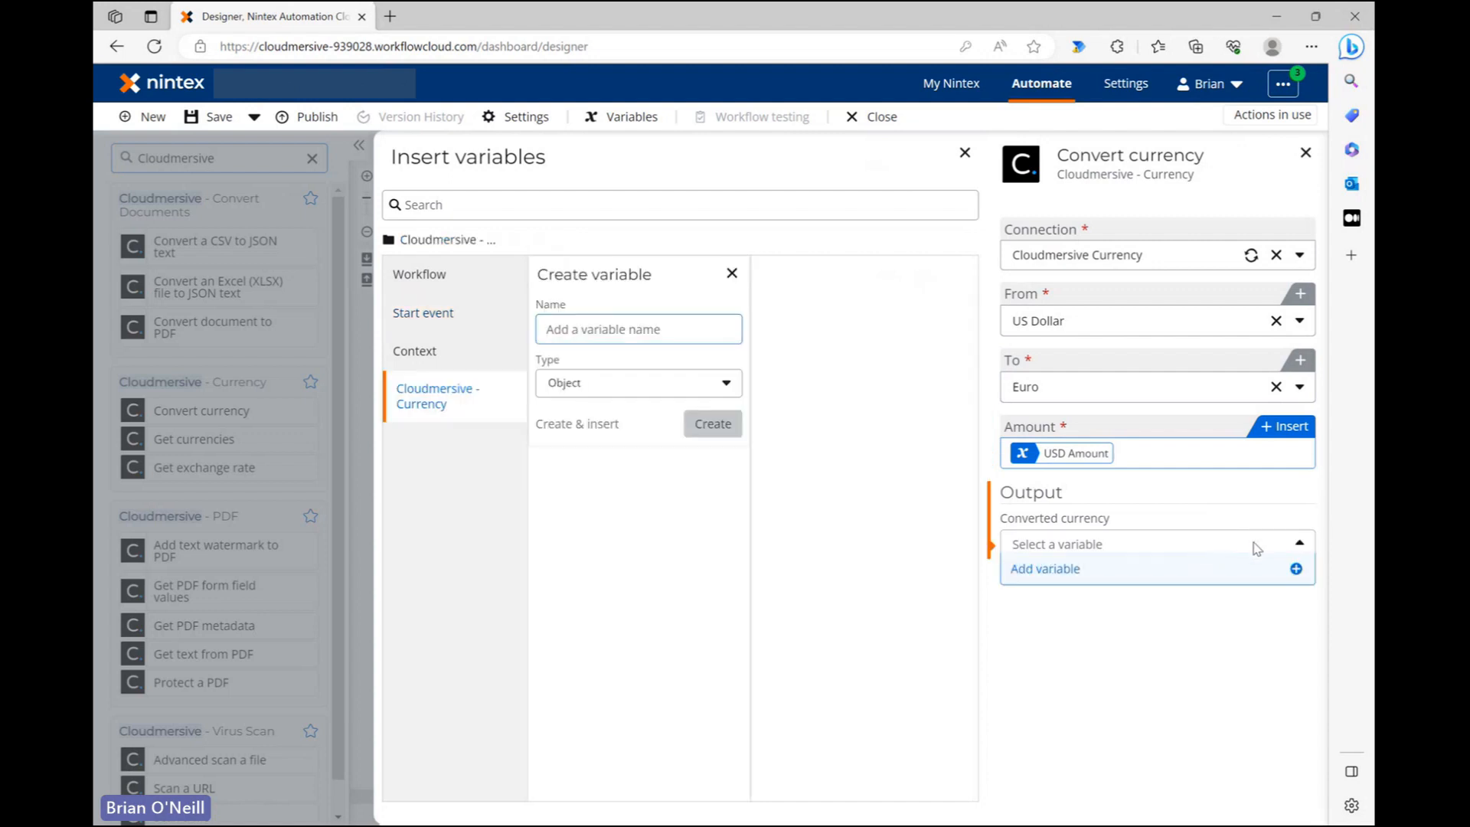
{"action": "left_click", "coordinate": [1225, 574]}
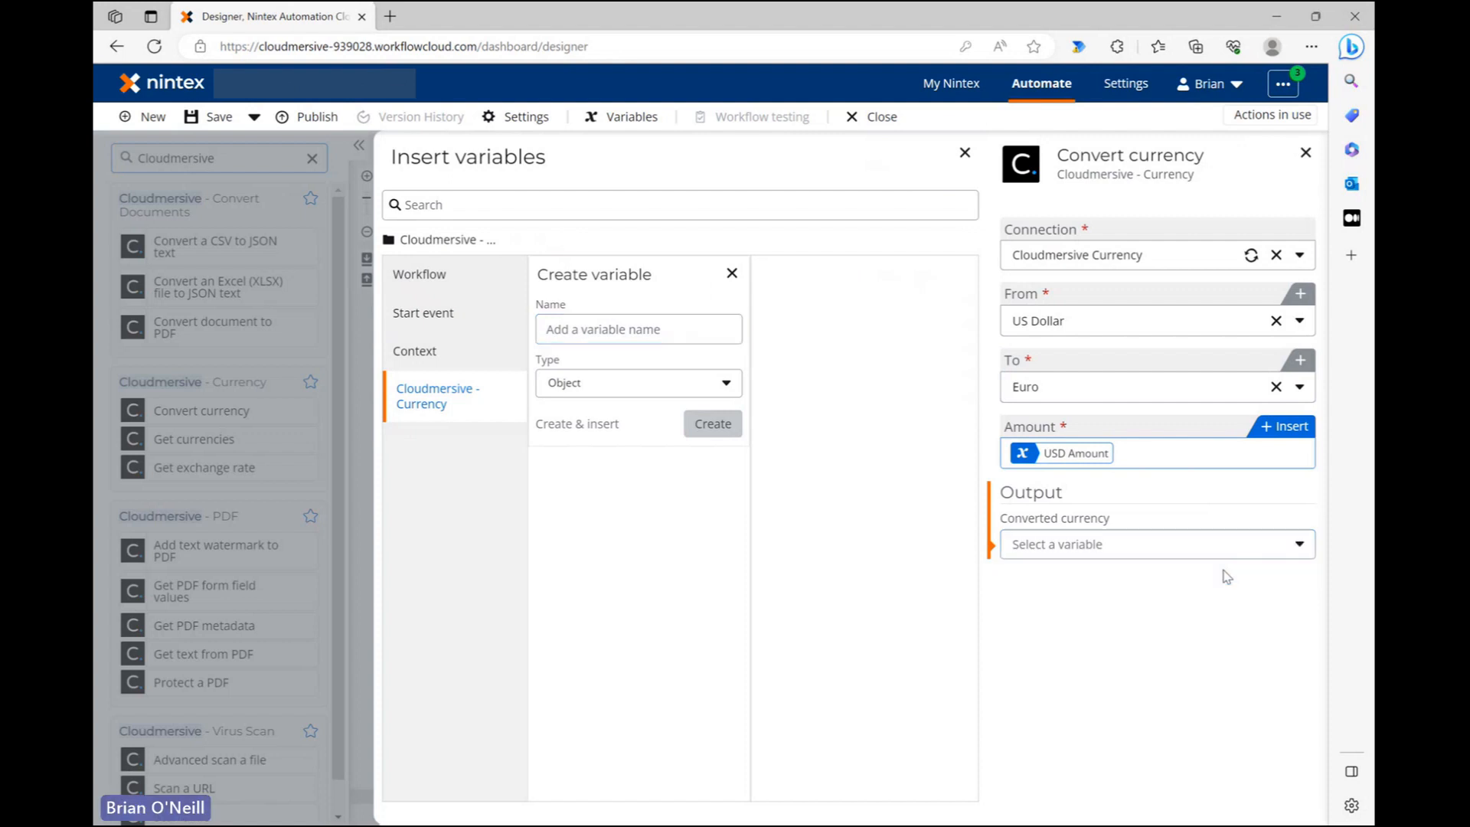
{"action": "left_click", "coordinate": [670, 332]}
{"action": "left_click", "coordinate": [751, 327]}
{"action": "left_click", "coordinate": [688, 324]}
{"action": "type", "text": "Euro Amount"}
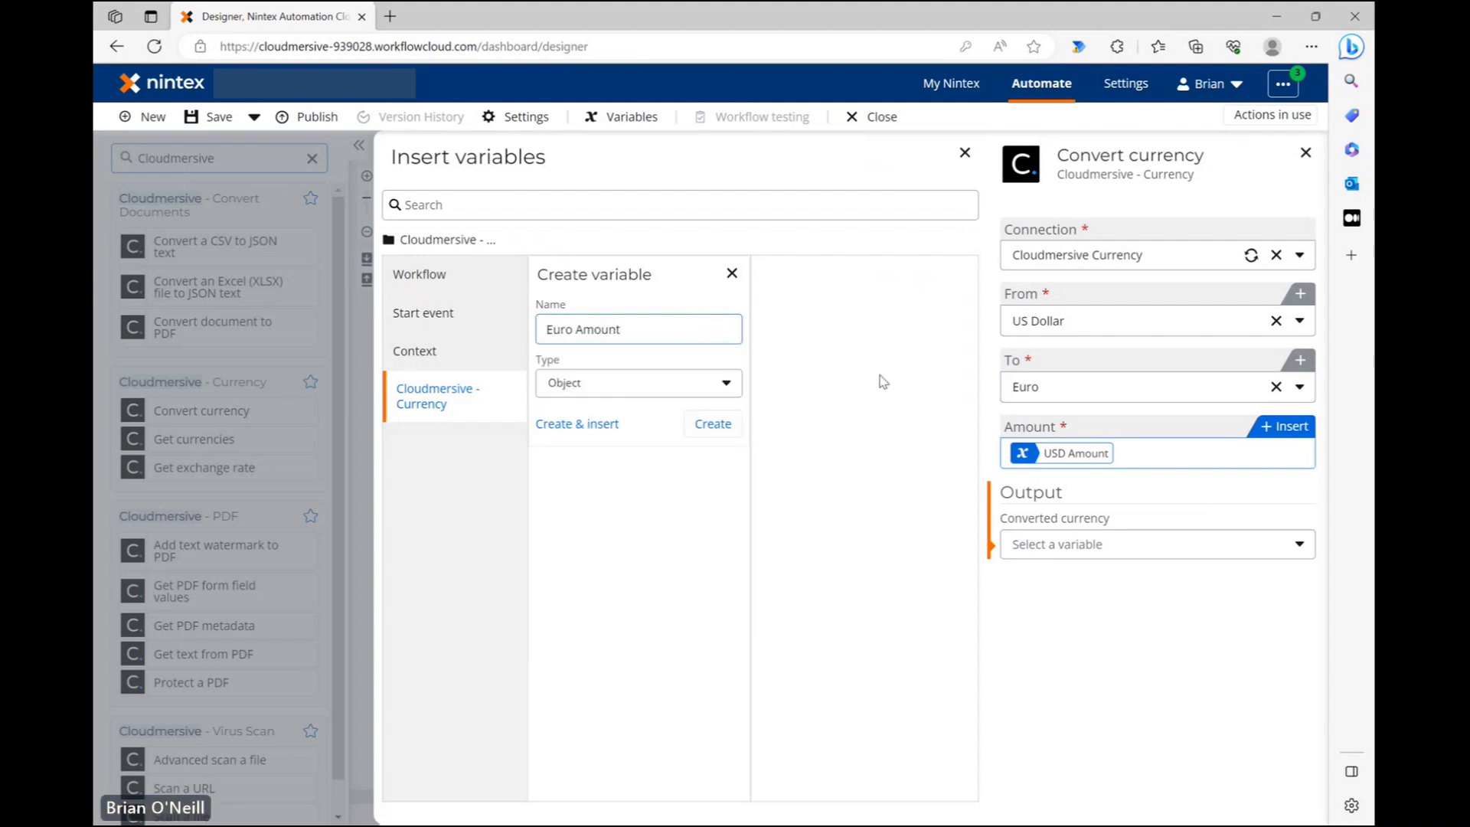
{"action": "left_click", "coordinate": [882, 380]}
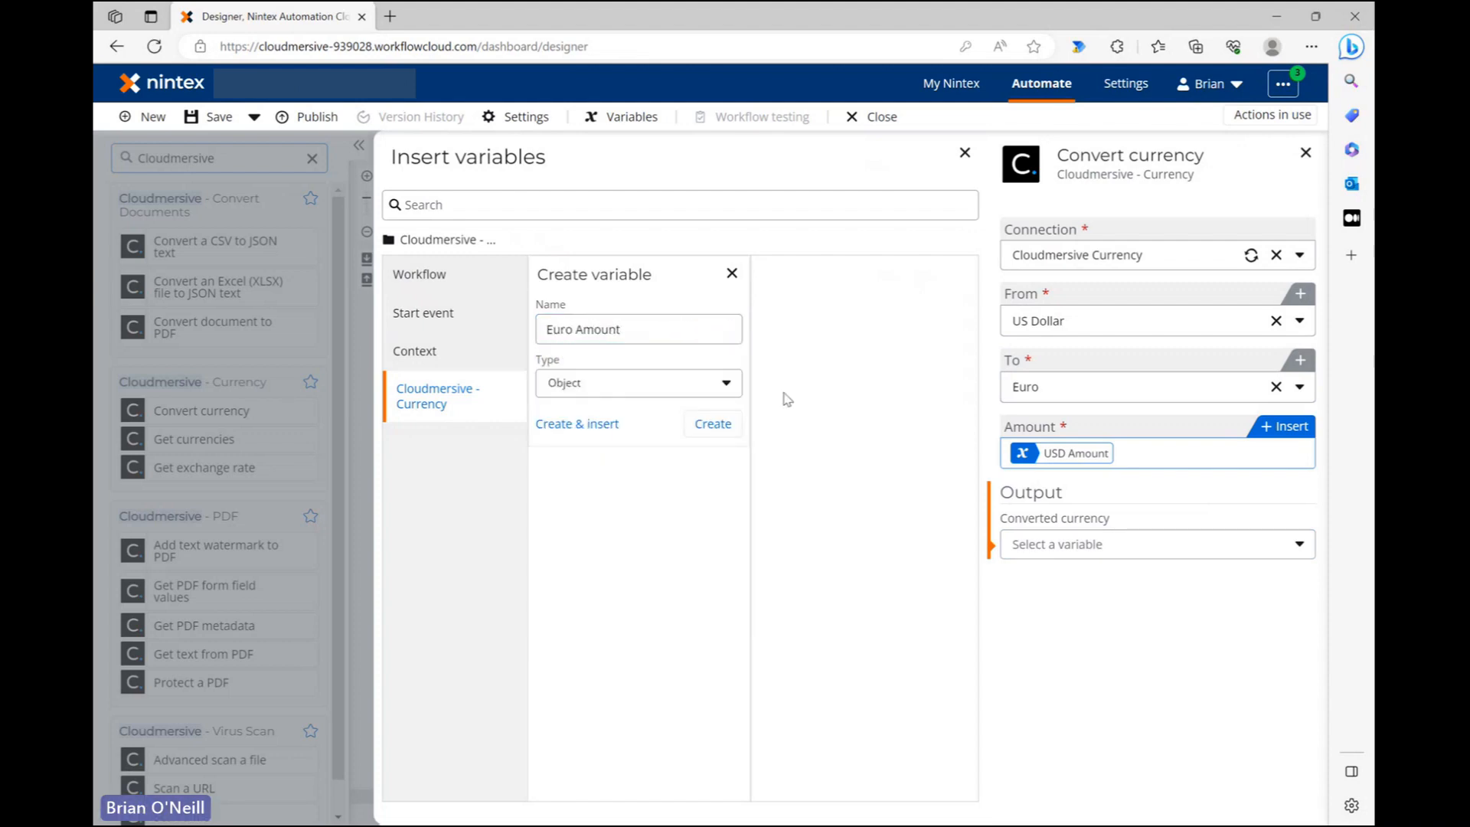
{"action": "left_click", "coordinate": [1075, 545]}
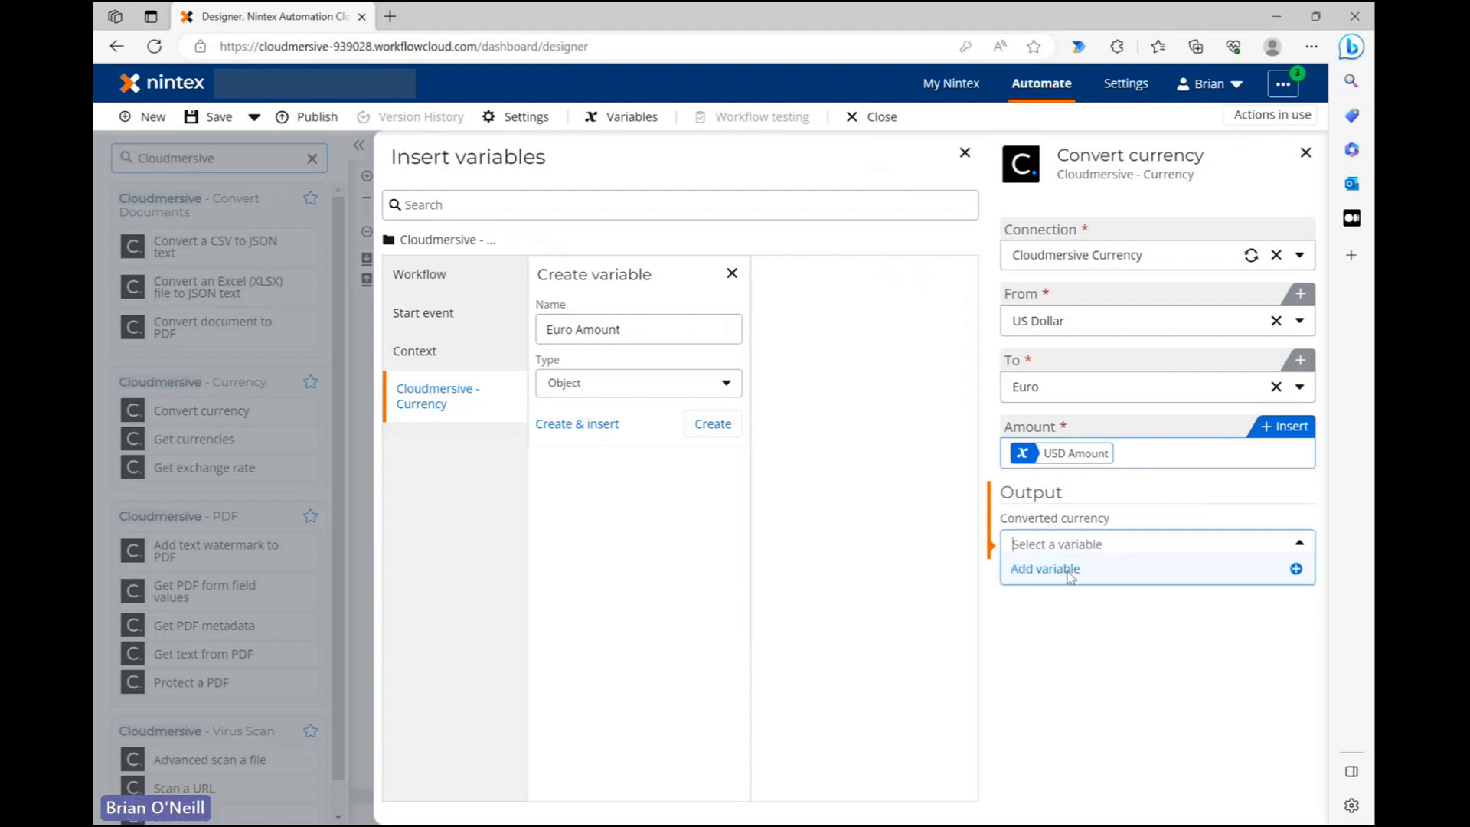
{"action": "left_click", "coordinate": [721, 433]}
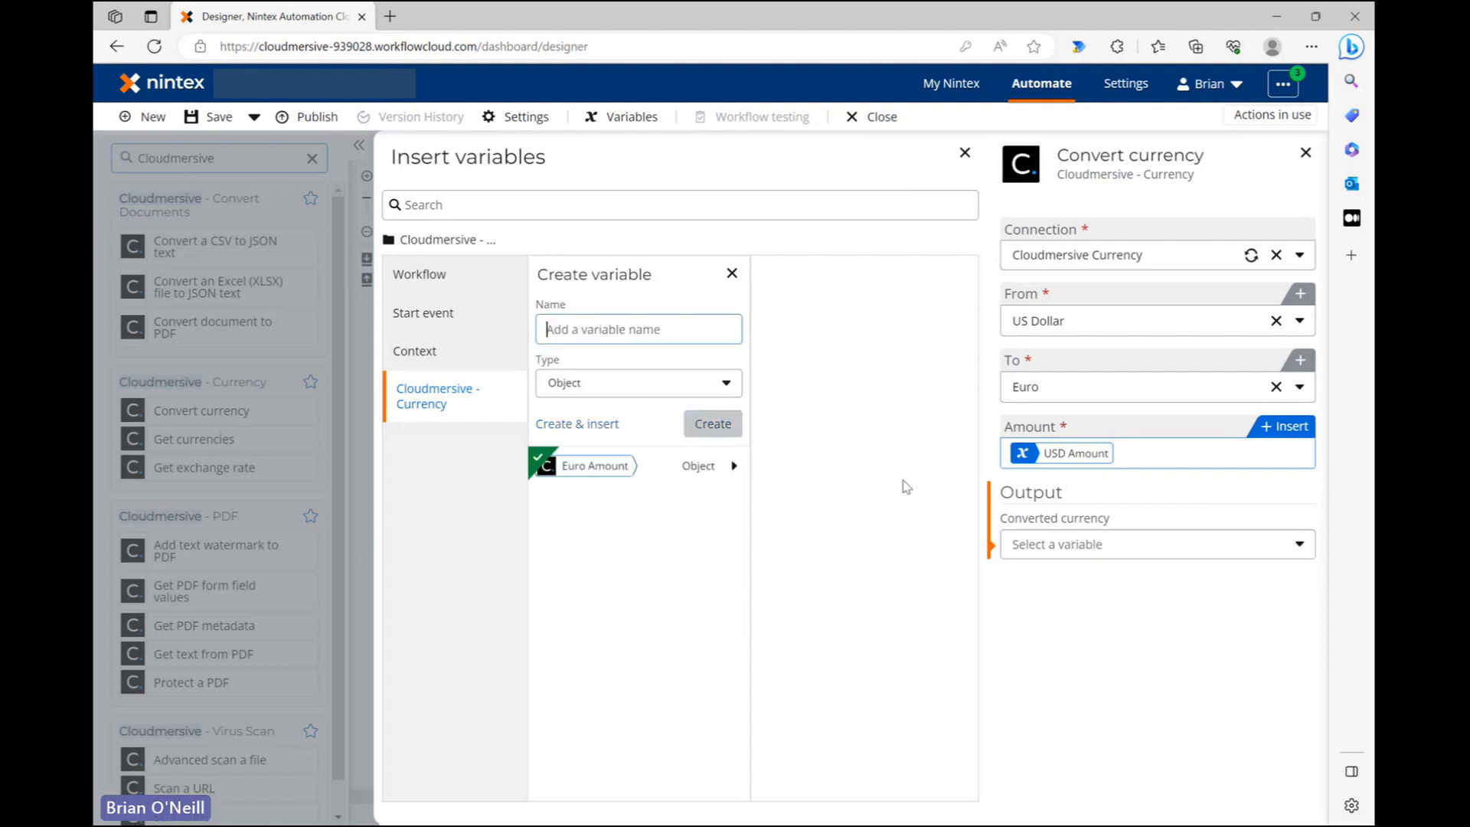
{"action": "left_click", "coordinate": [1038, 542]}
{"action": "left_click", "coordinate": [1066, 600]}
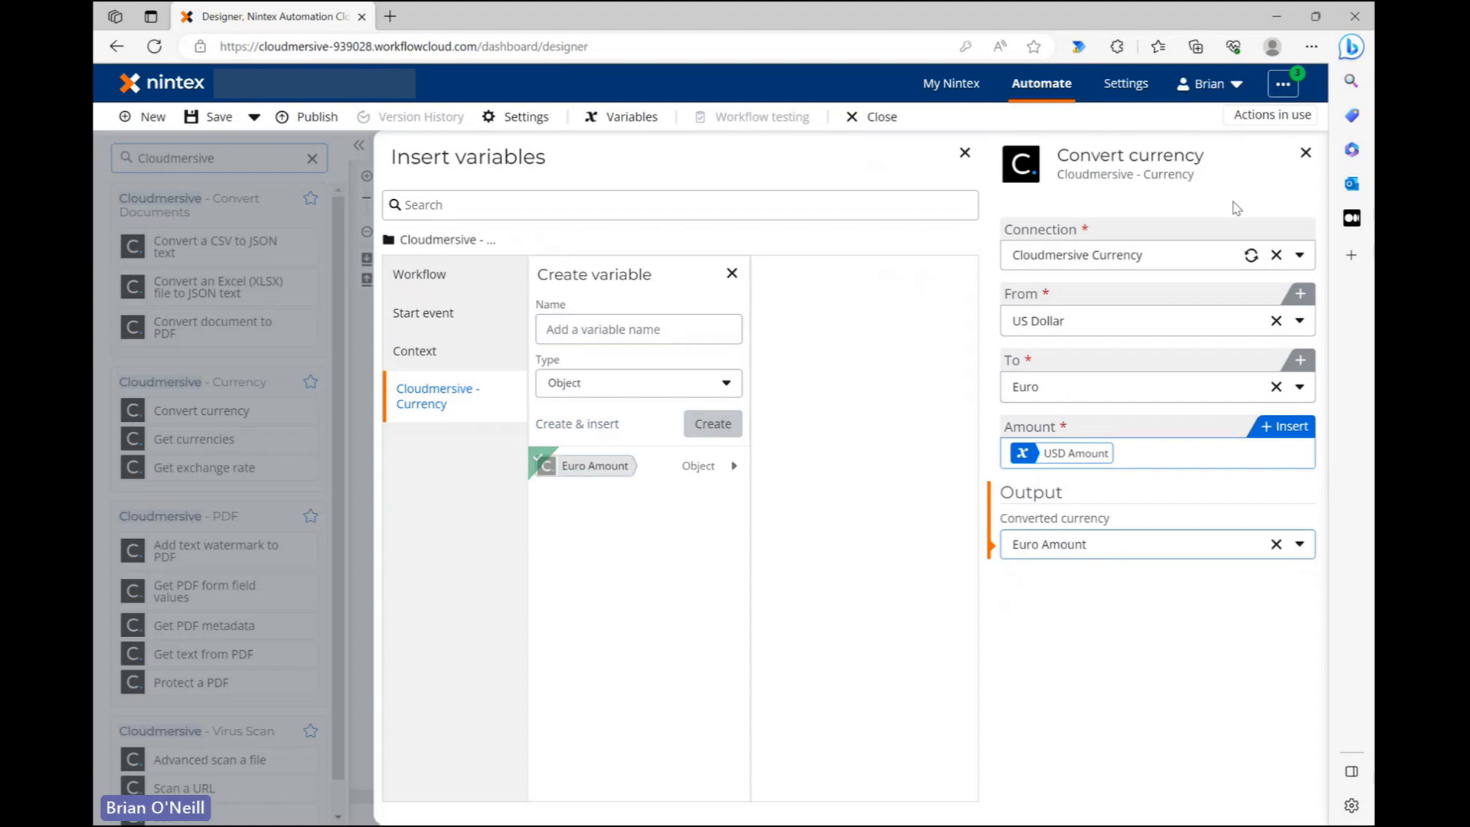
{"action": "left_click", "coordinate": [1305, 152]}
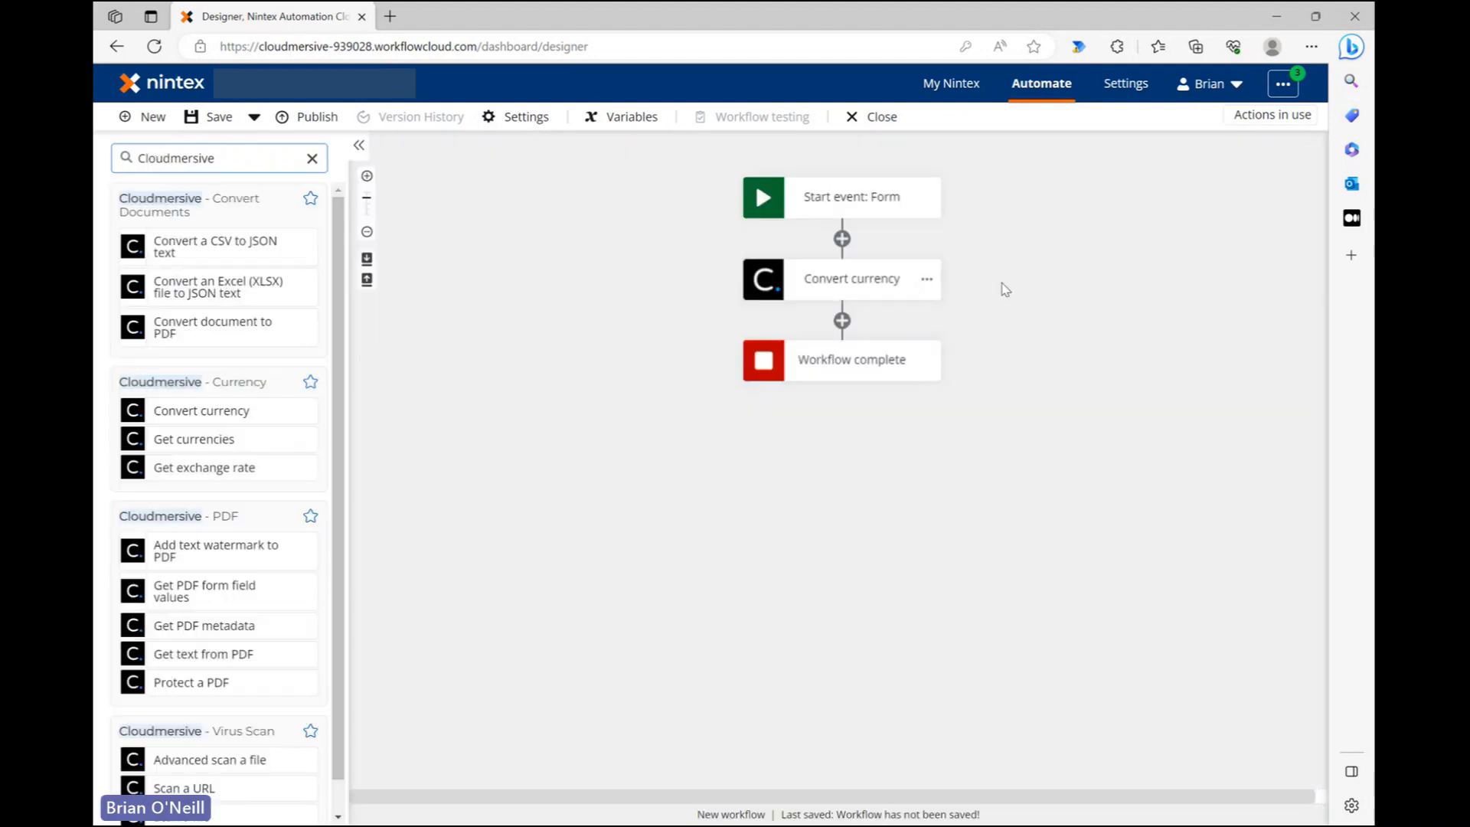
Step: Add Log to instance details after Convert currency, with Euro Amount's Converted price and Formatted price as string on separate lines of its message
{"action": "left_click", "coordinate": [842, 320]}
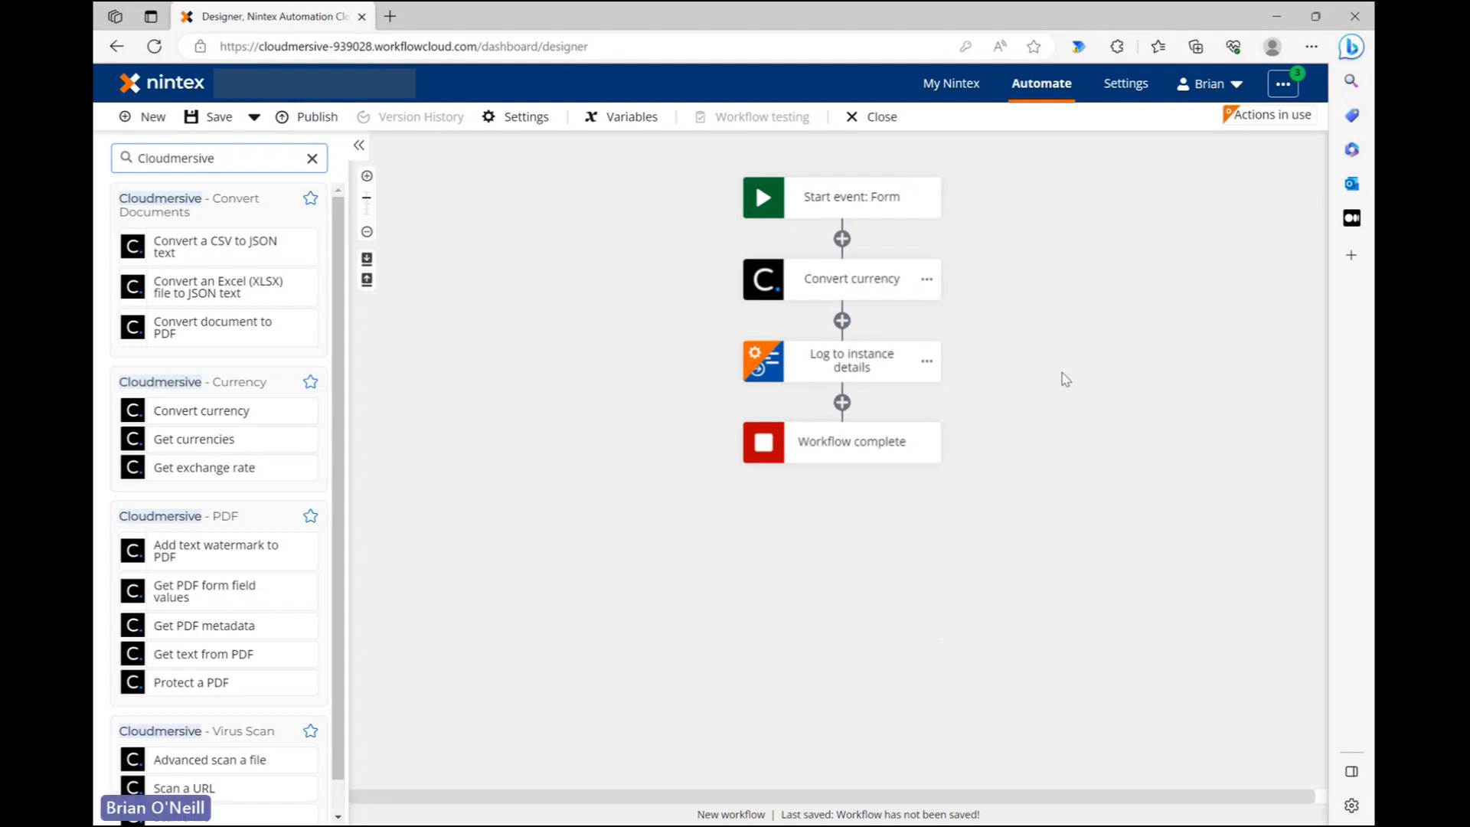
{"action": "left_click", "coordinate": [857, 366]}
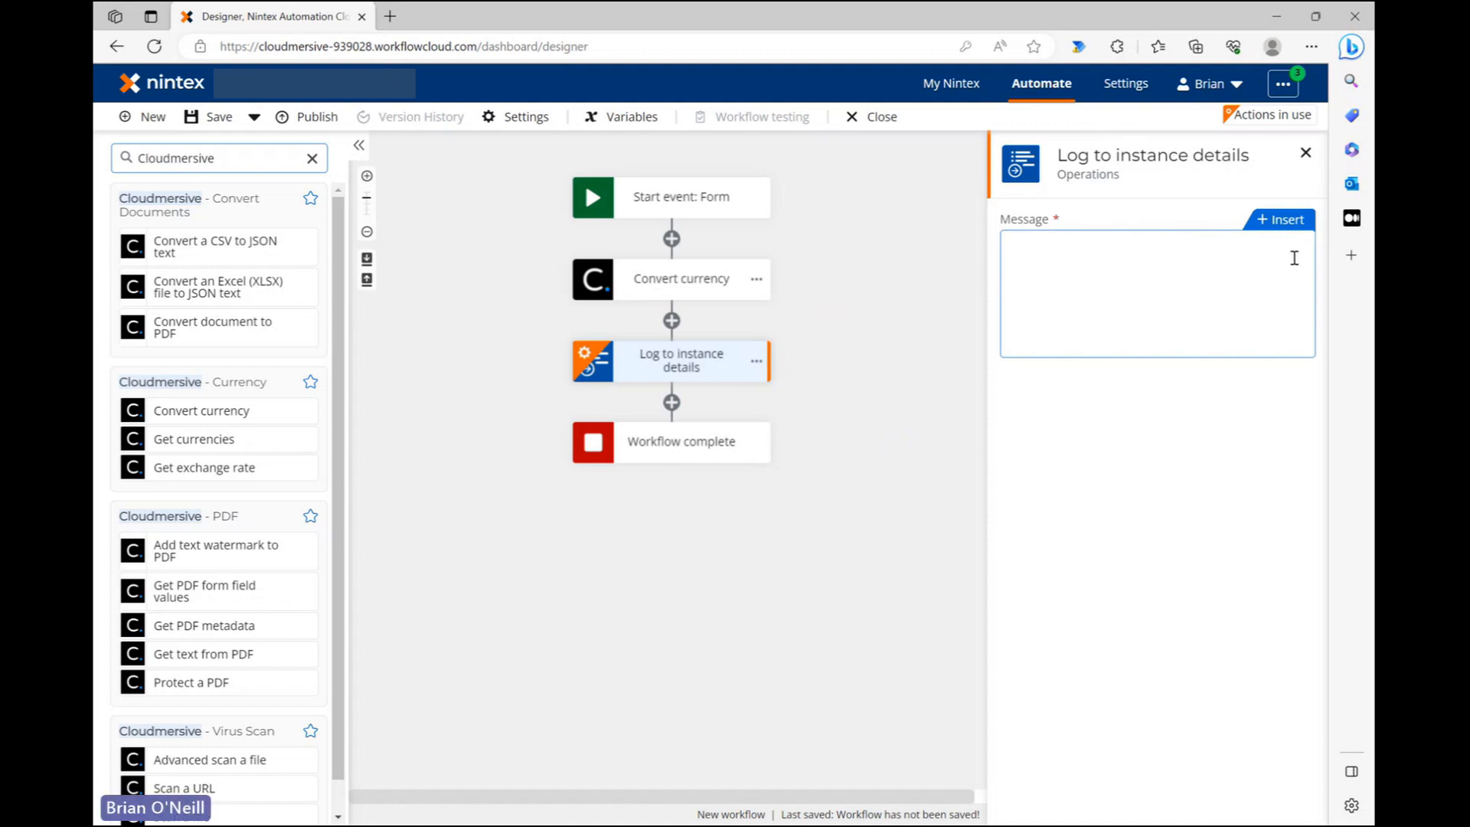
{"action": "left_click", "coordinate": [1287, 221]}
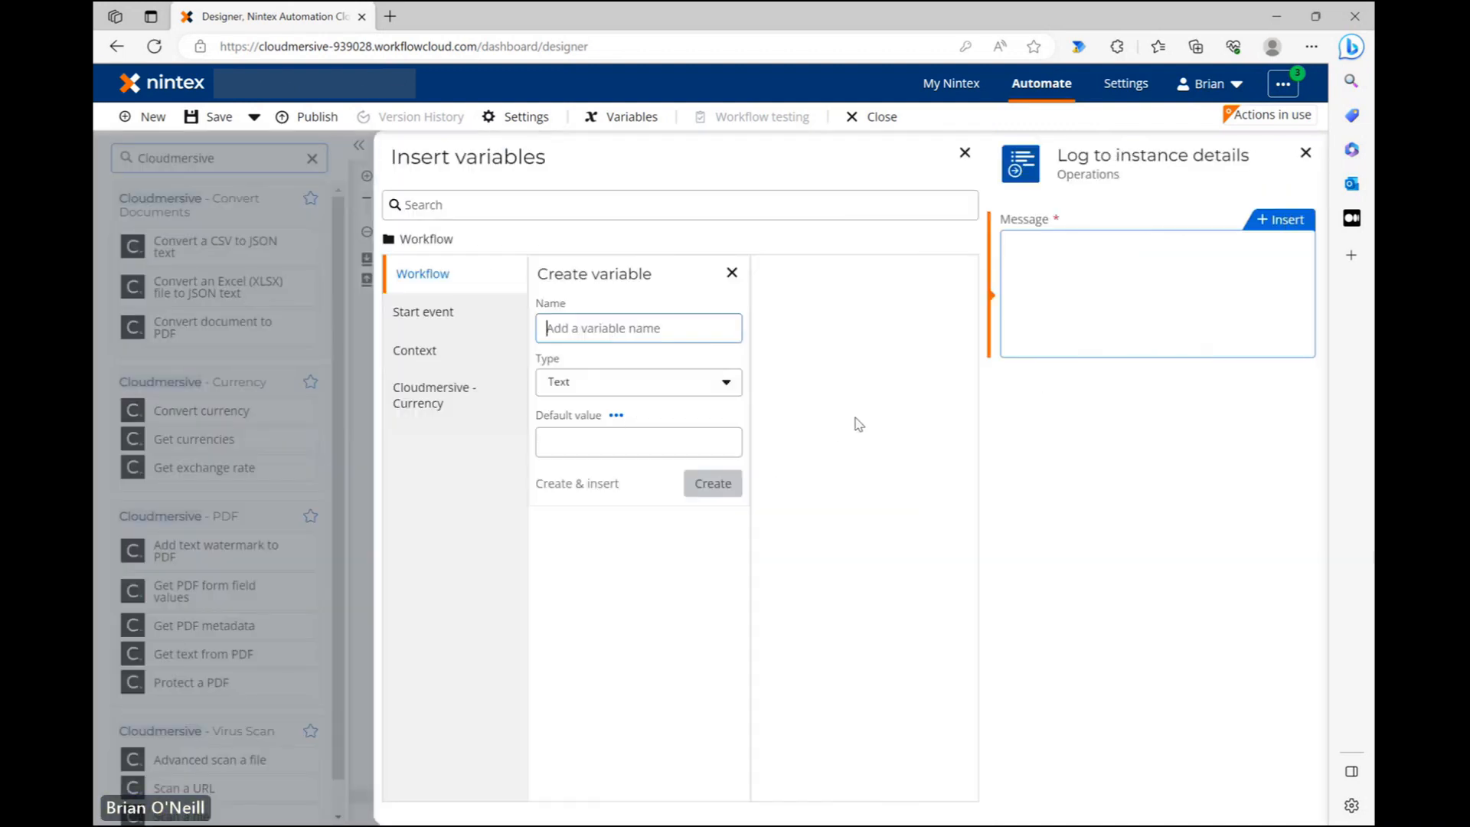
{"action": "left_click", "coordinate": [444, 404]}
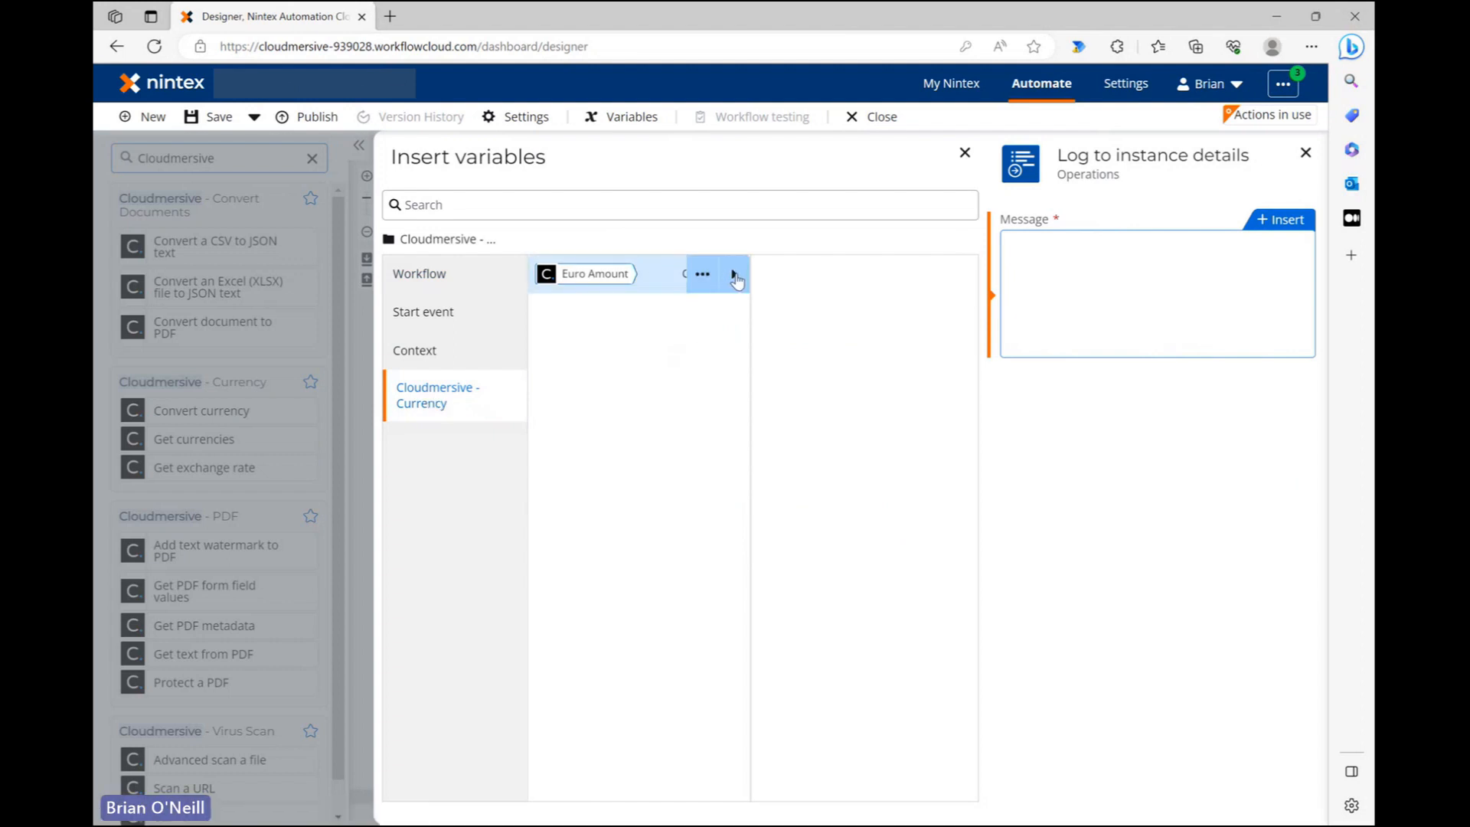
{"action": "left_click", "coordinate": [735, 277]}
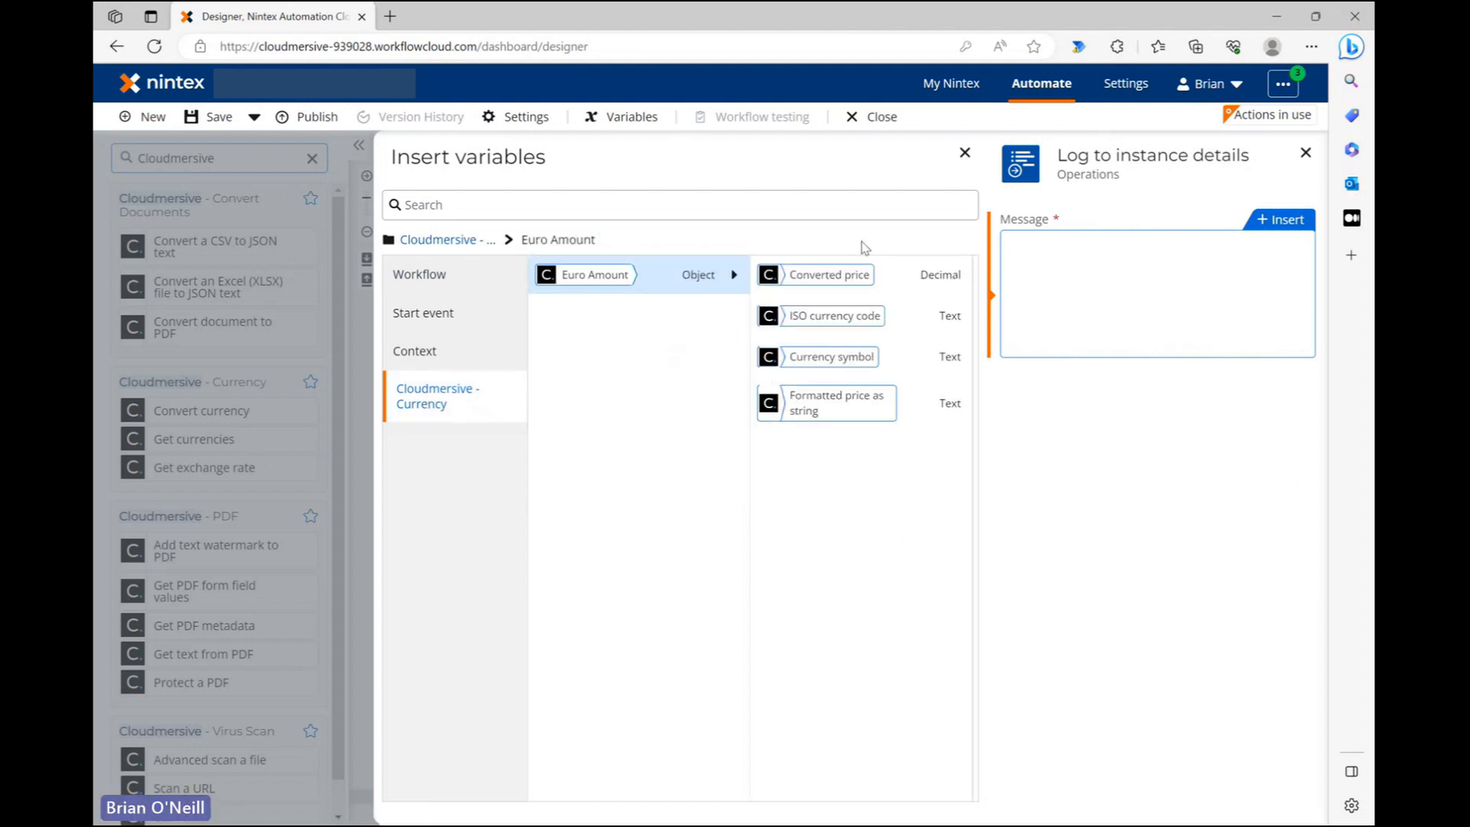
{"action": "left_click", "coordinate": [1196, 279]}
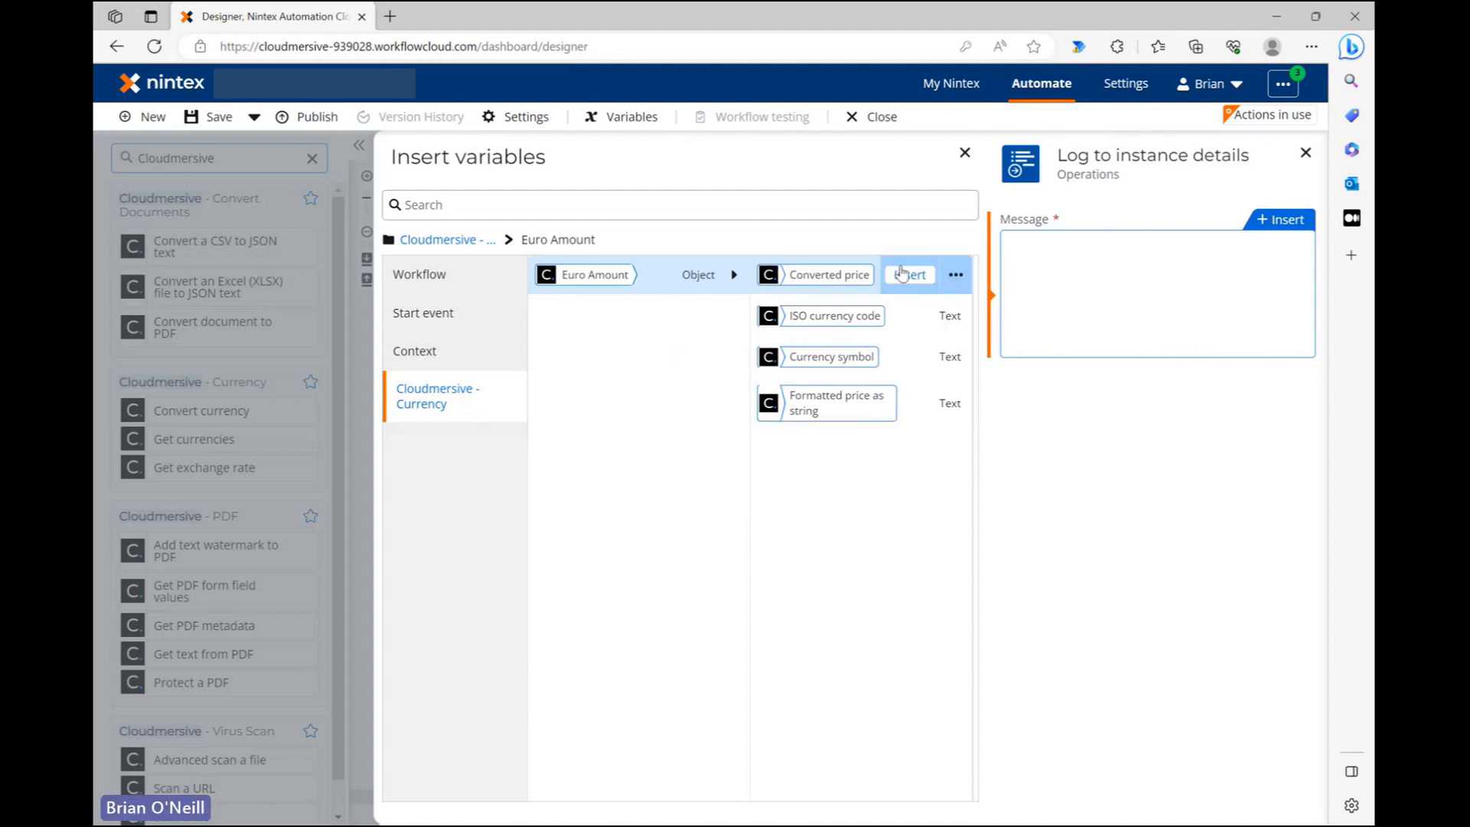
{"action": "left_click", "coordinate": [903, 274]}
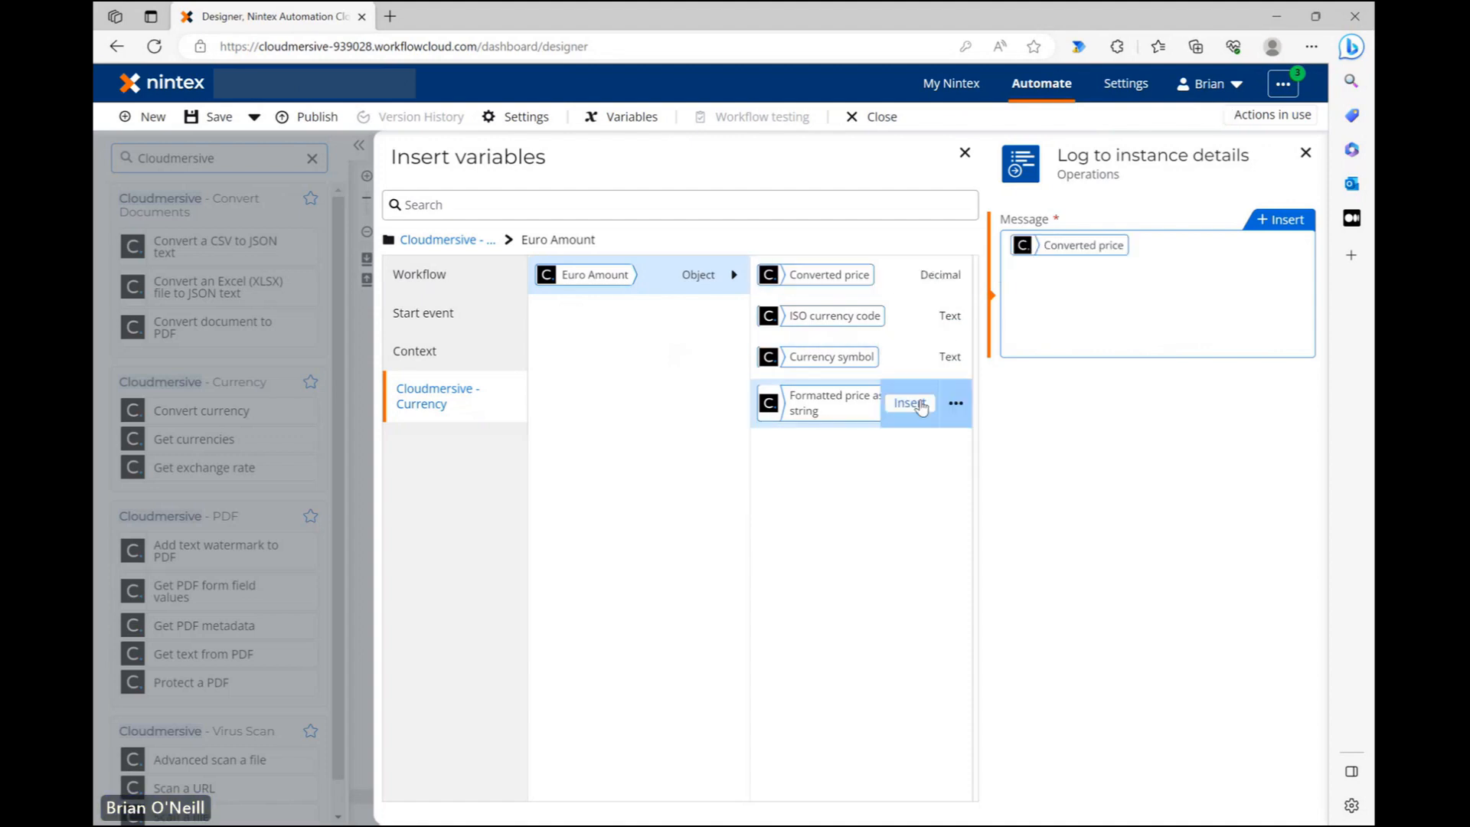
{"action": "left_click", "coordinate": [920, 402]}
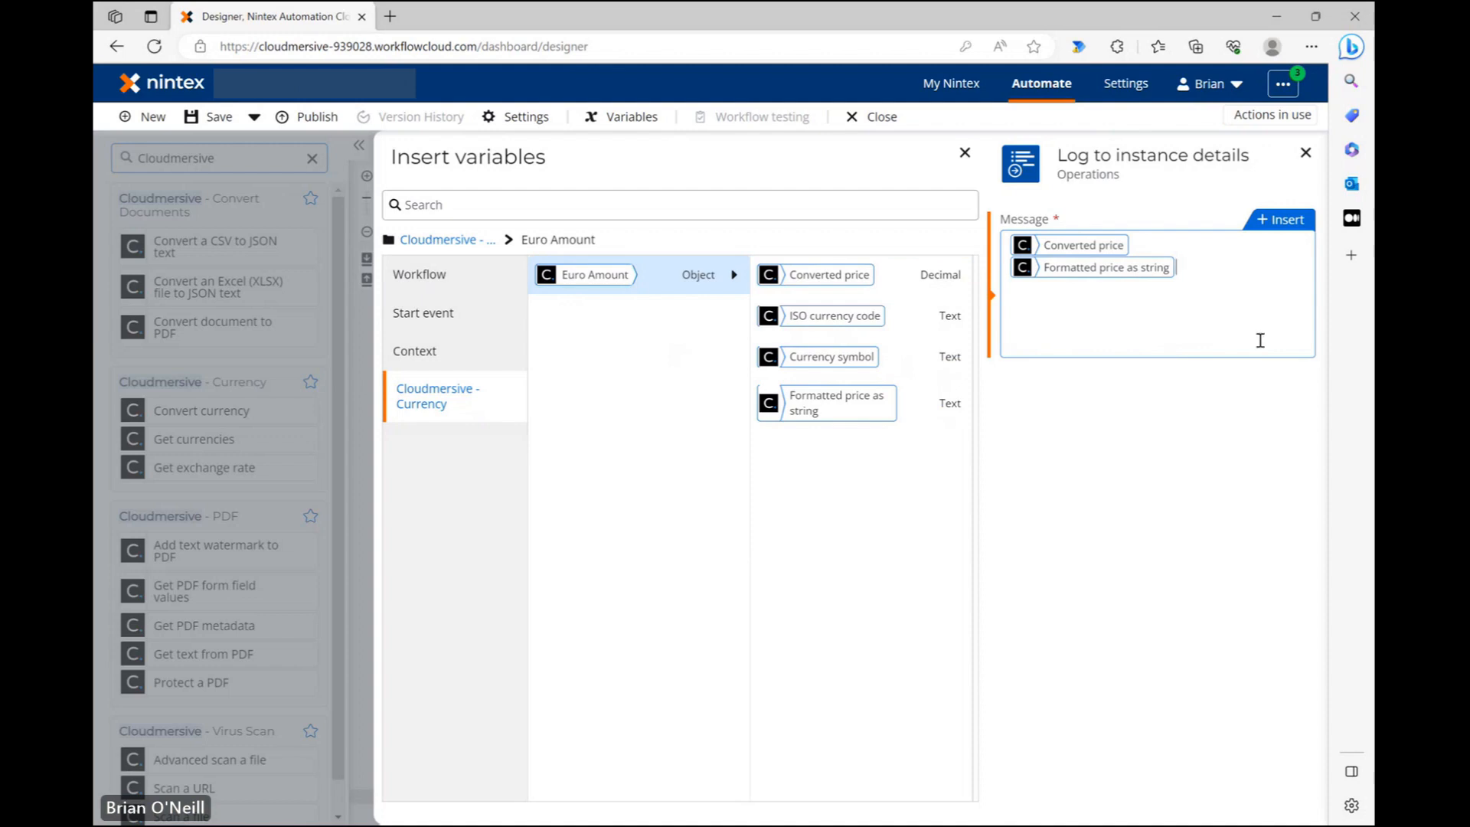
{"action": "left_click", "coordinate": [1305, 152]}
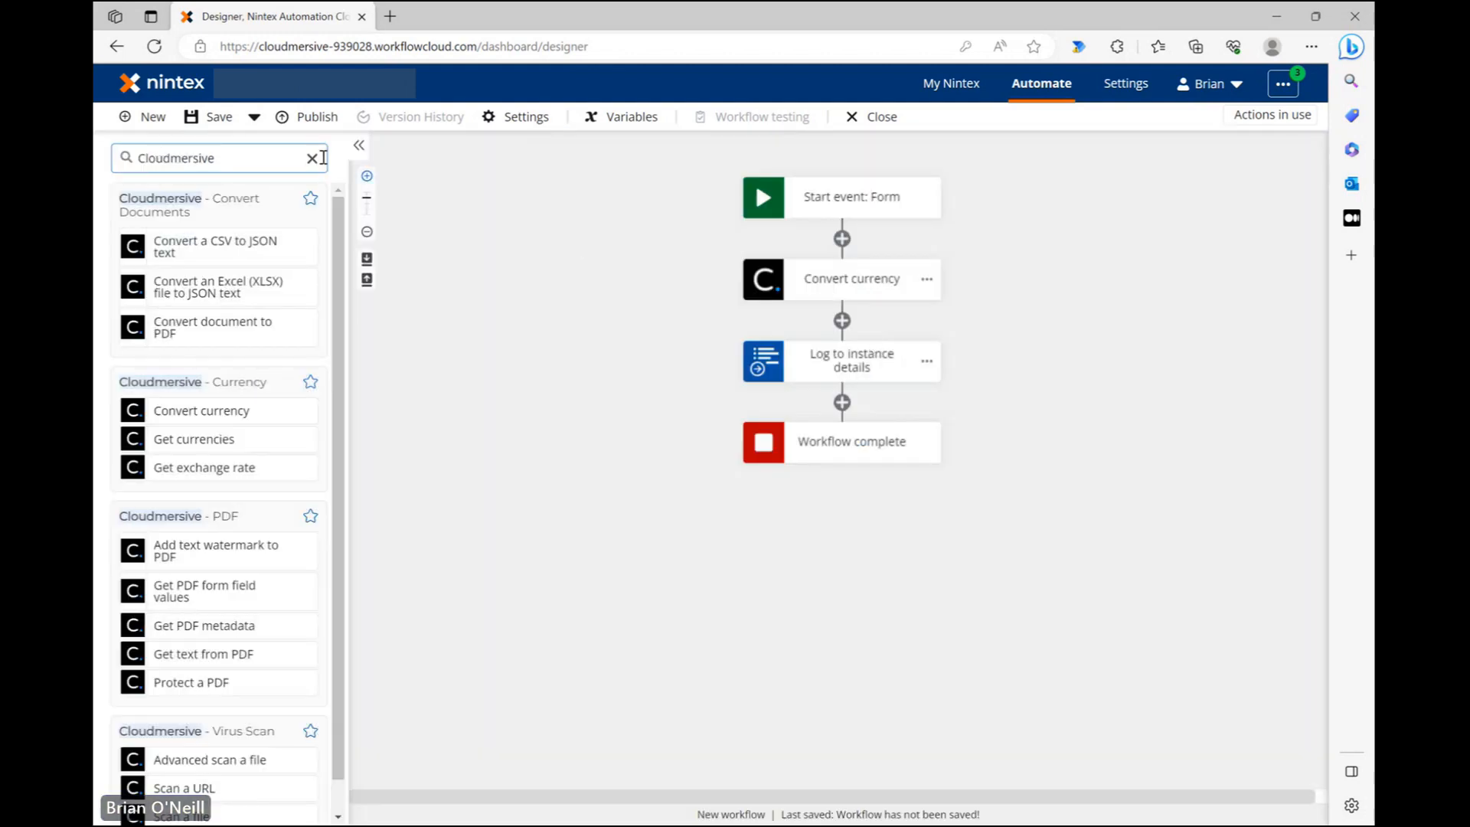
Step: Save the workflow under the name "USD to Euro Conversion"
{"action": "left_click", "coordinate": [208, 117]}
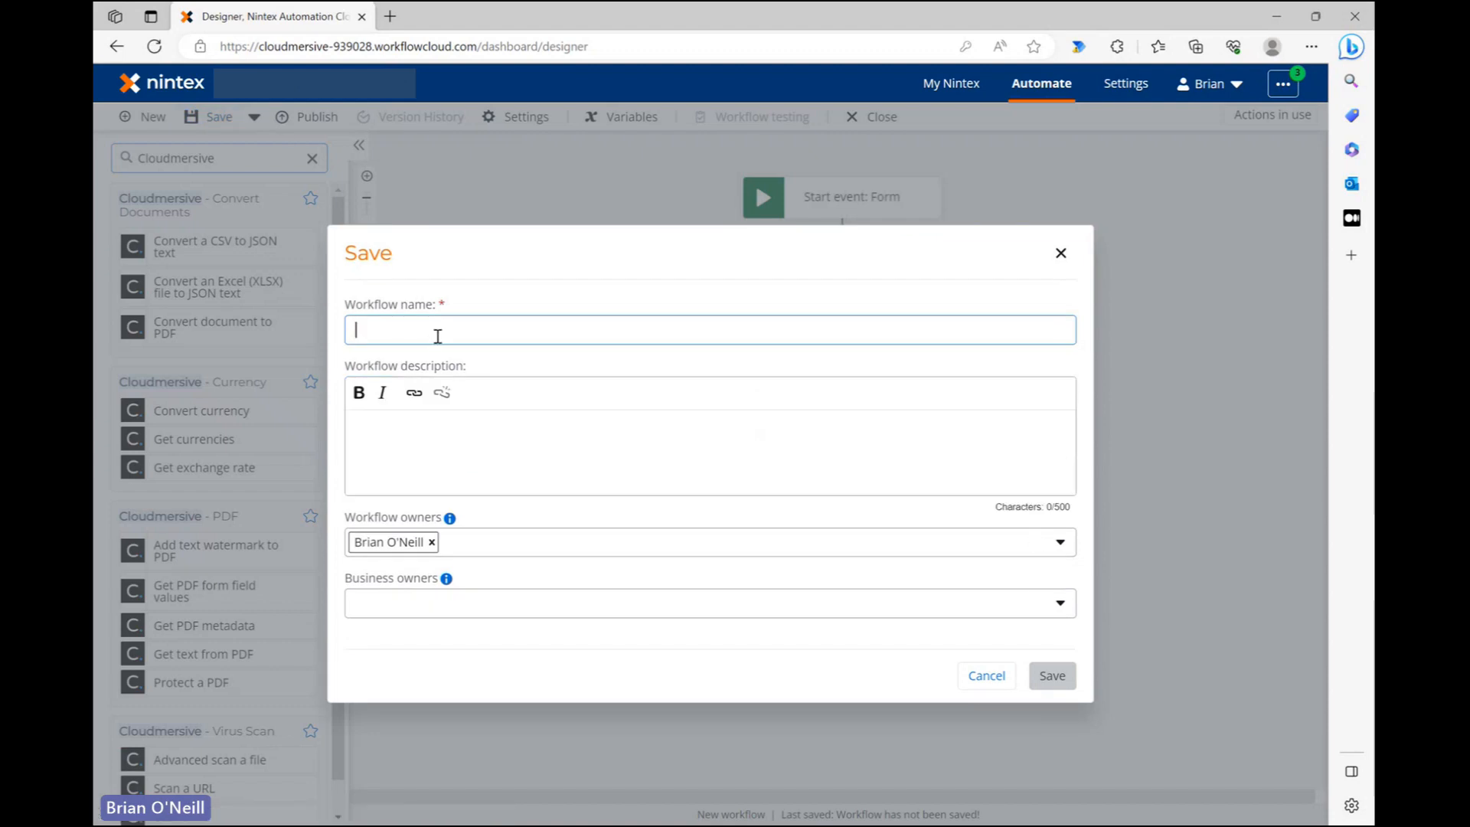
{"action": "type", "text": "USD"}
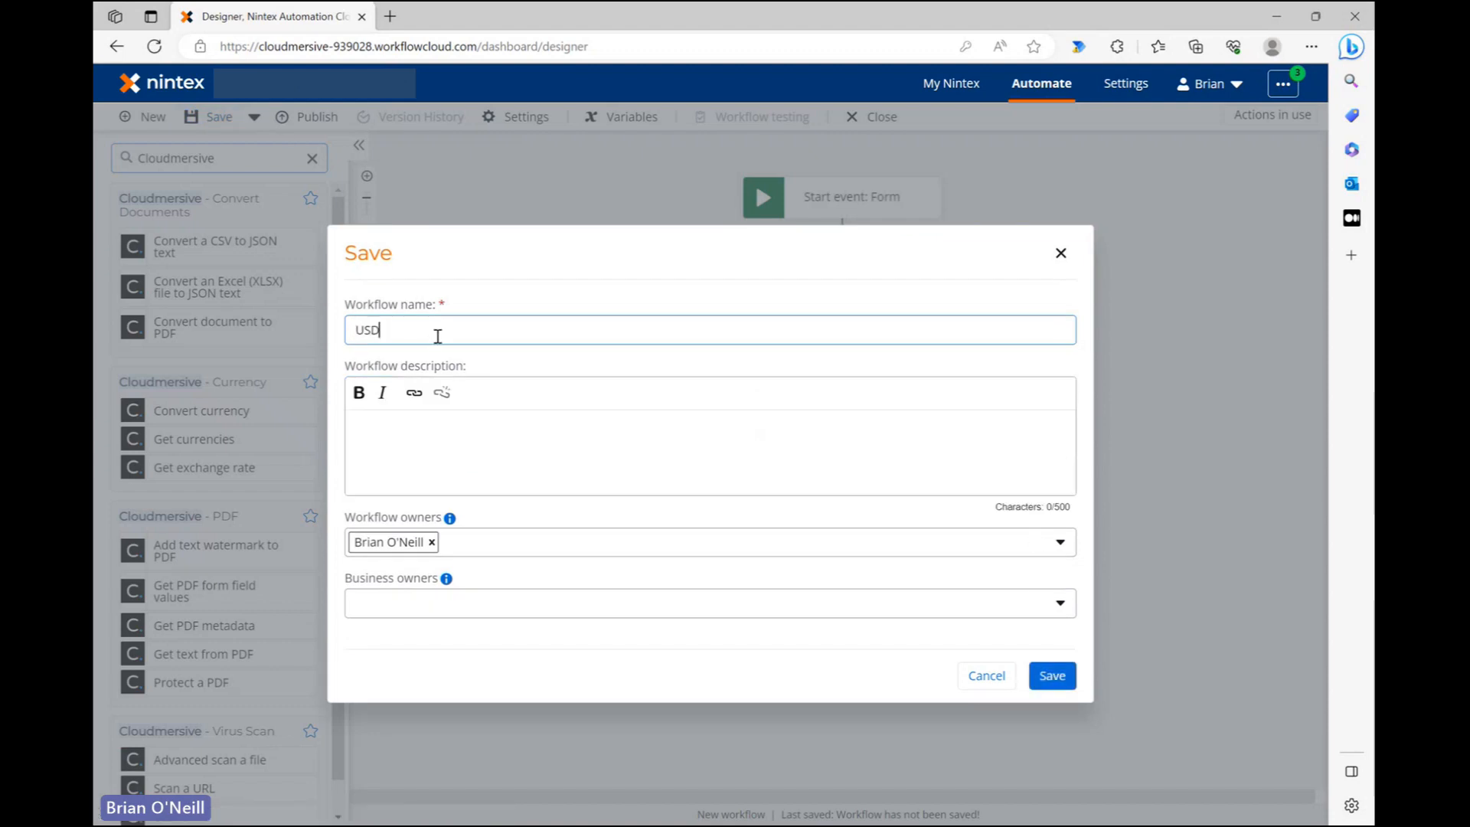
{"action": "type", "text": " to Euro Conversion"}
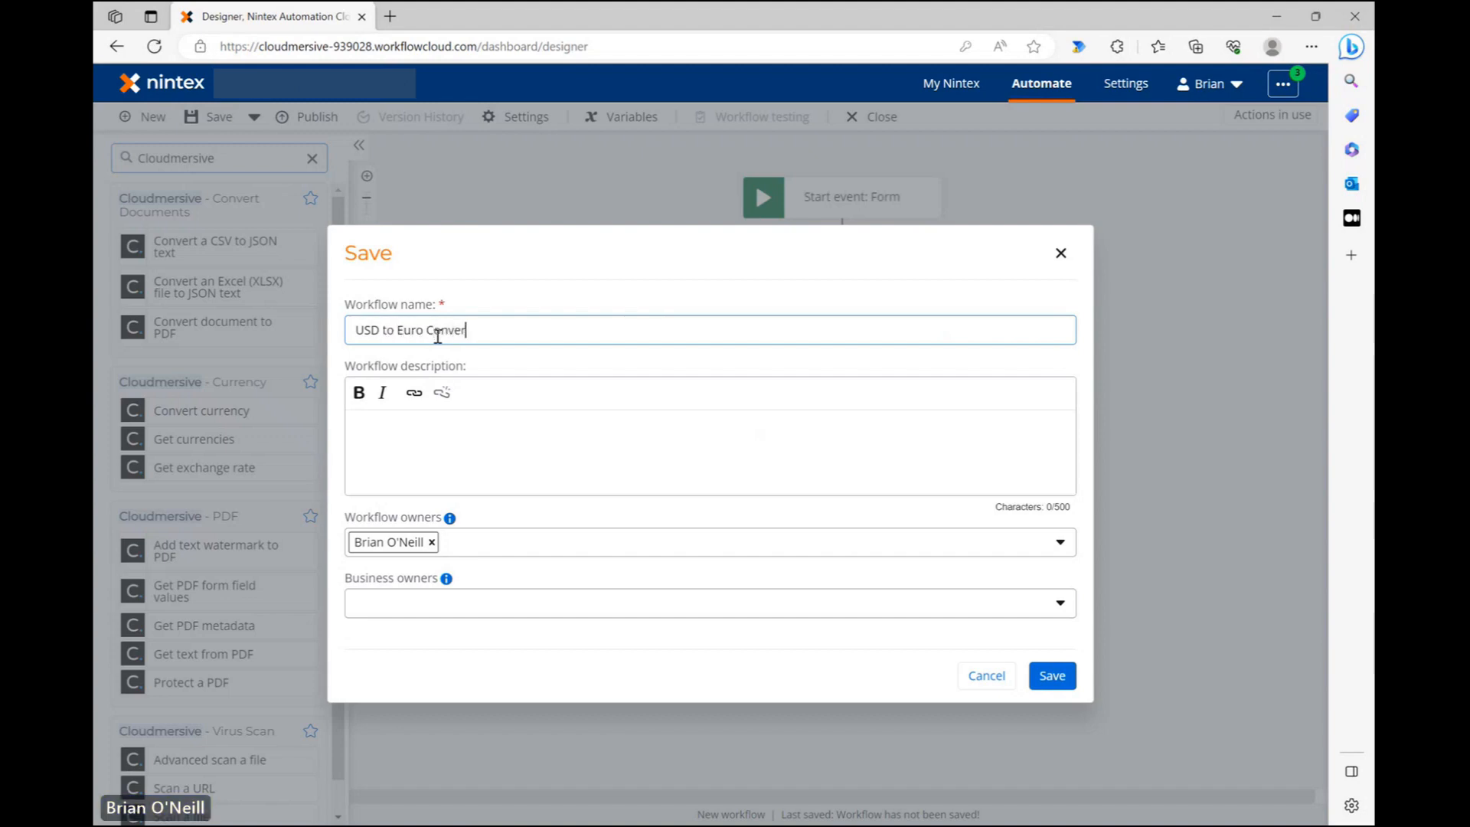
{"action": "left_click", "coordinate": [671, 439]}
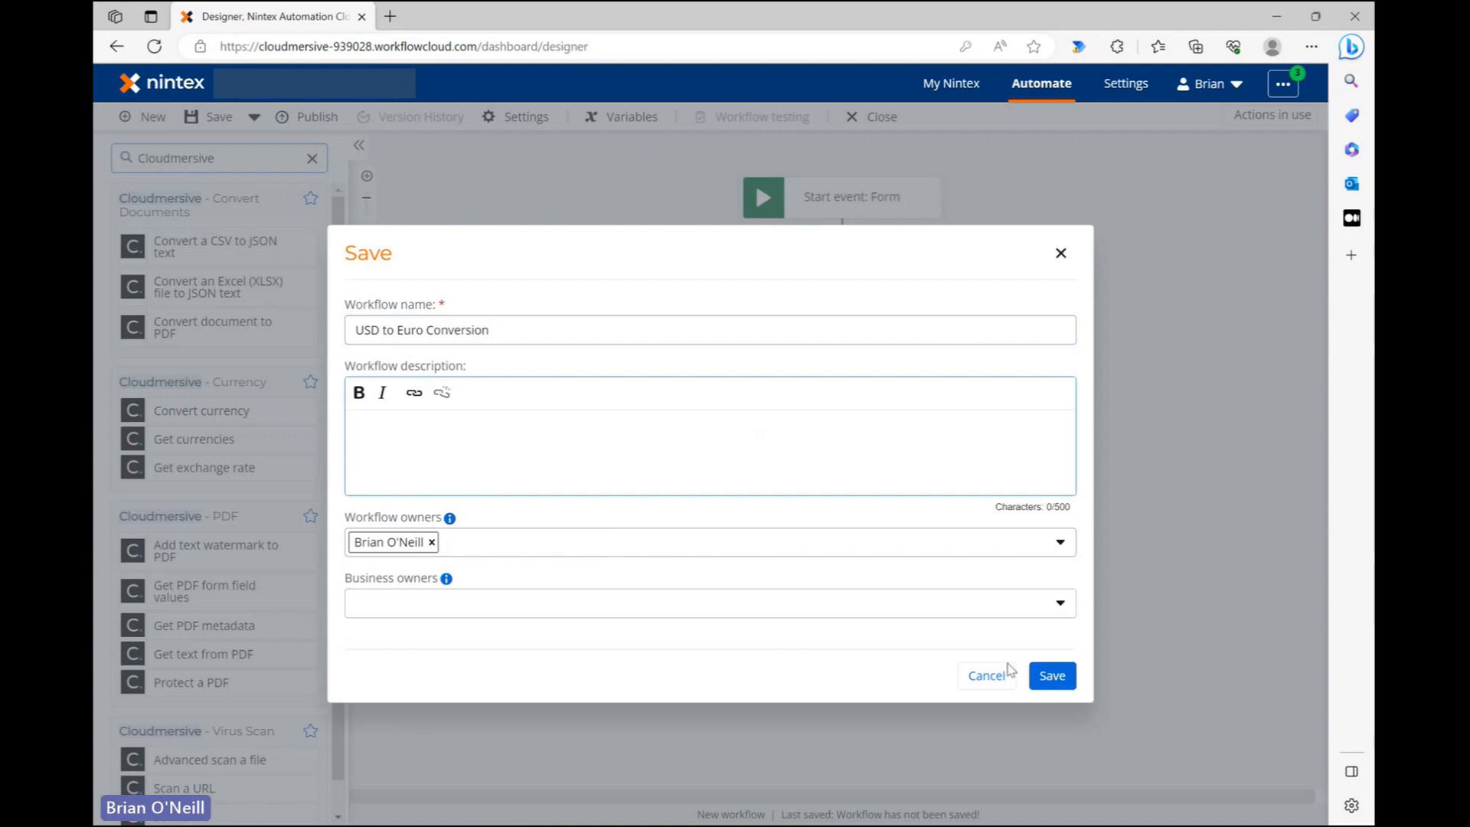
{"action": "left_click", "coordinate": [1050, 679]}
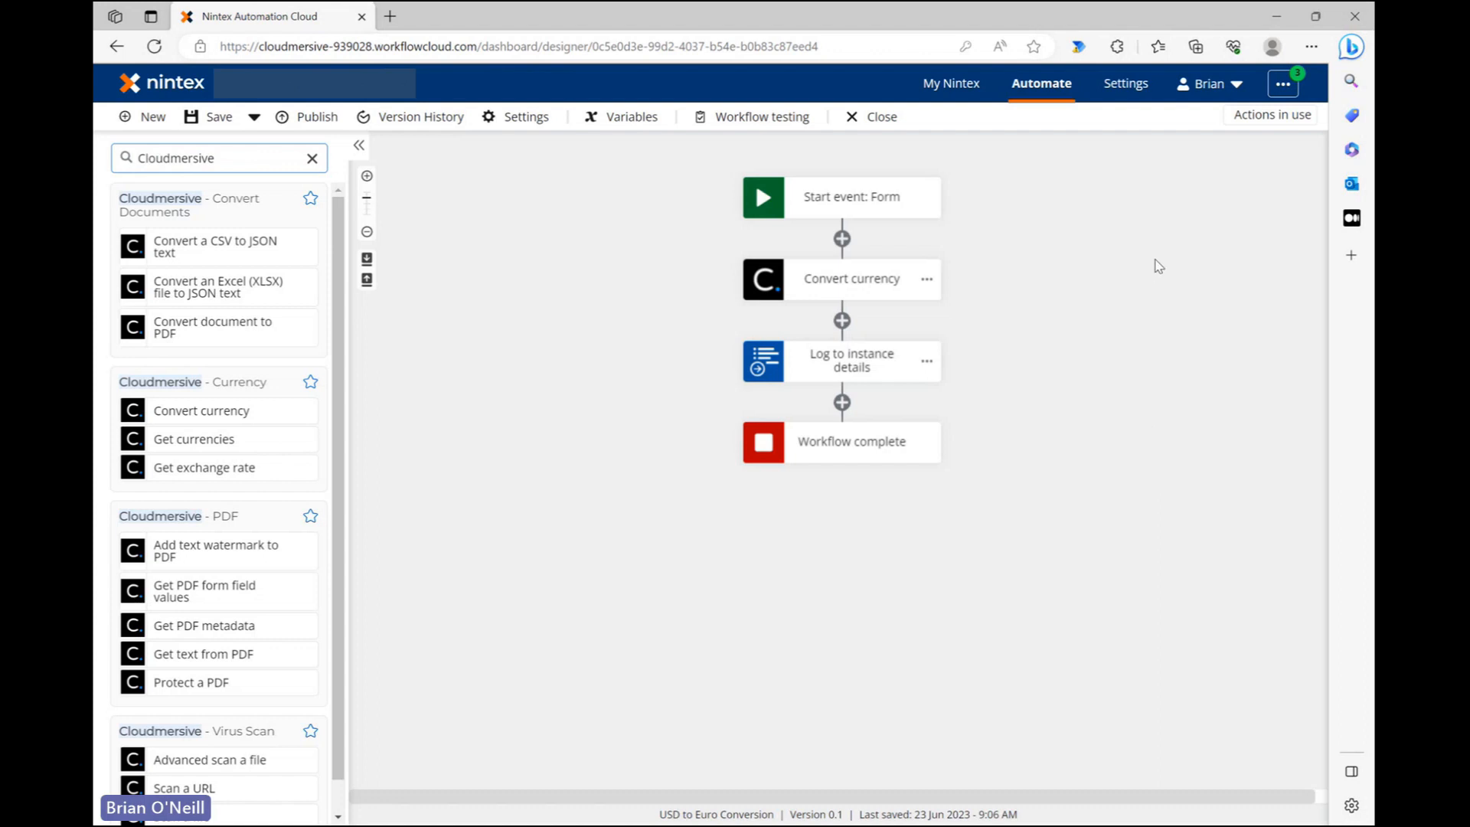
Step: Run a workflow test, submitting the start form with a USD Amount of 10
{"action": "left_click", "coordinate": [775, 119]}
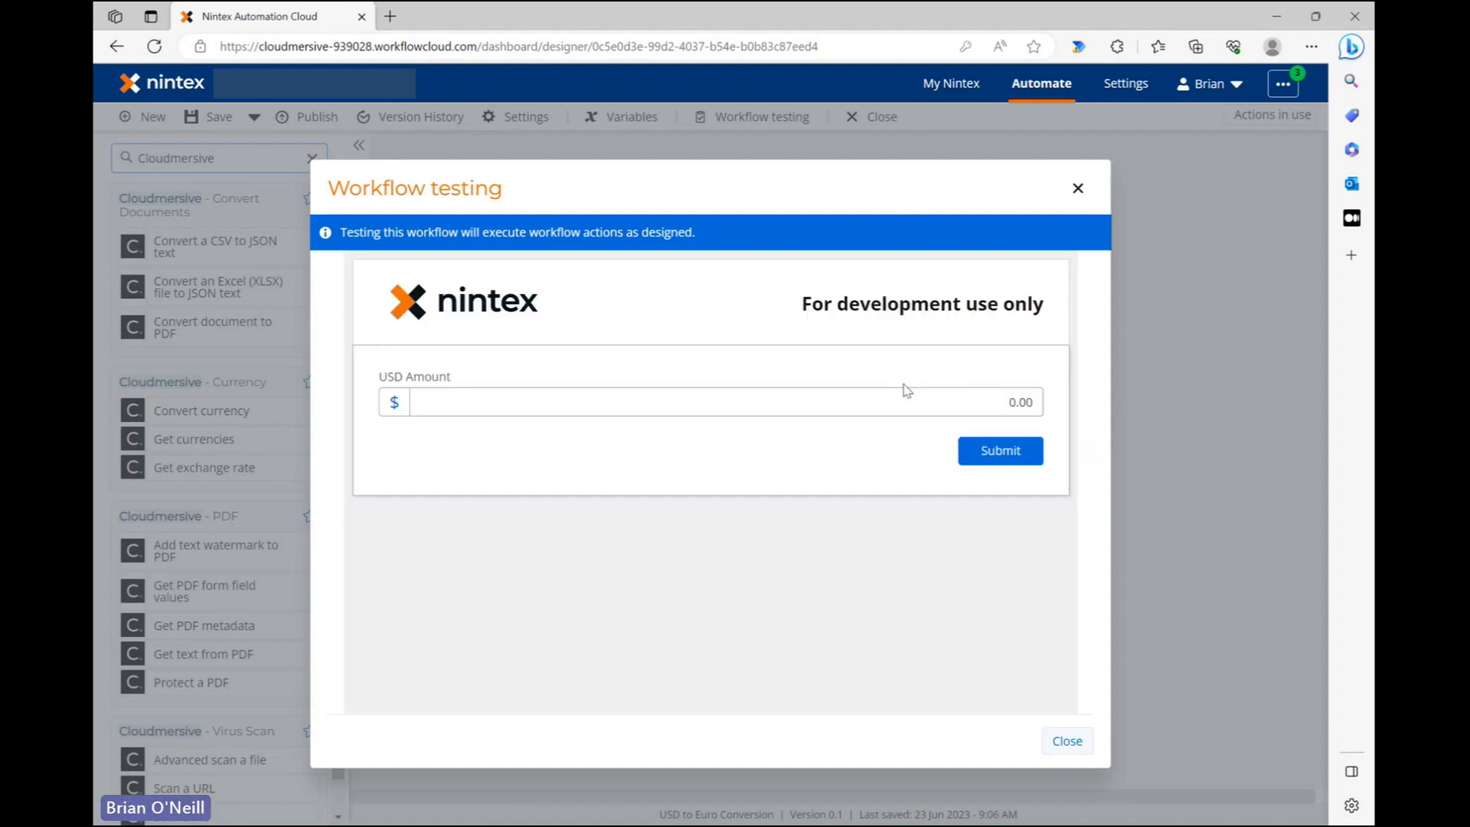
{"action": "left_click", "coordinate": [1000, 405]}
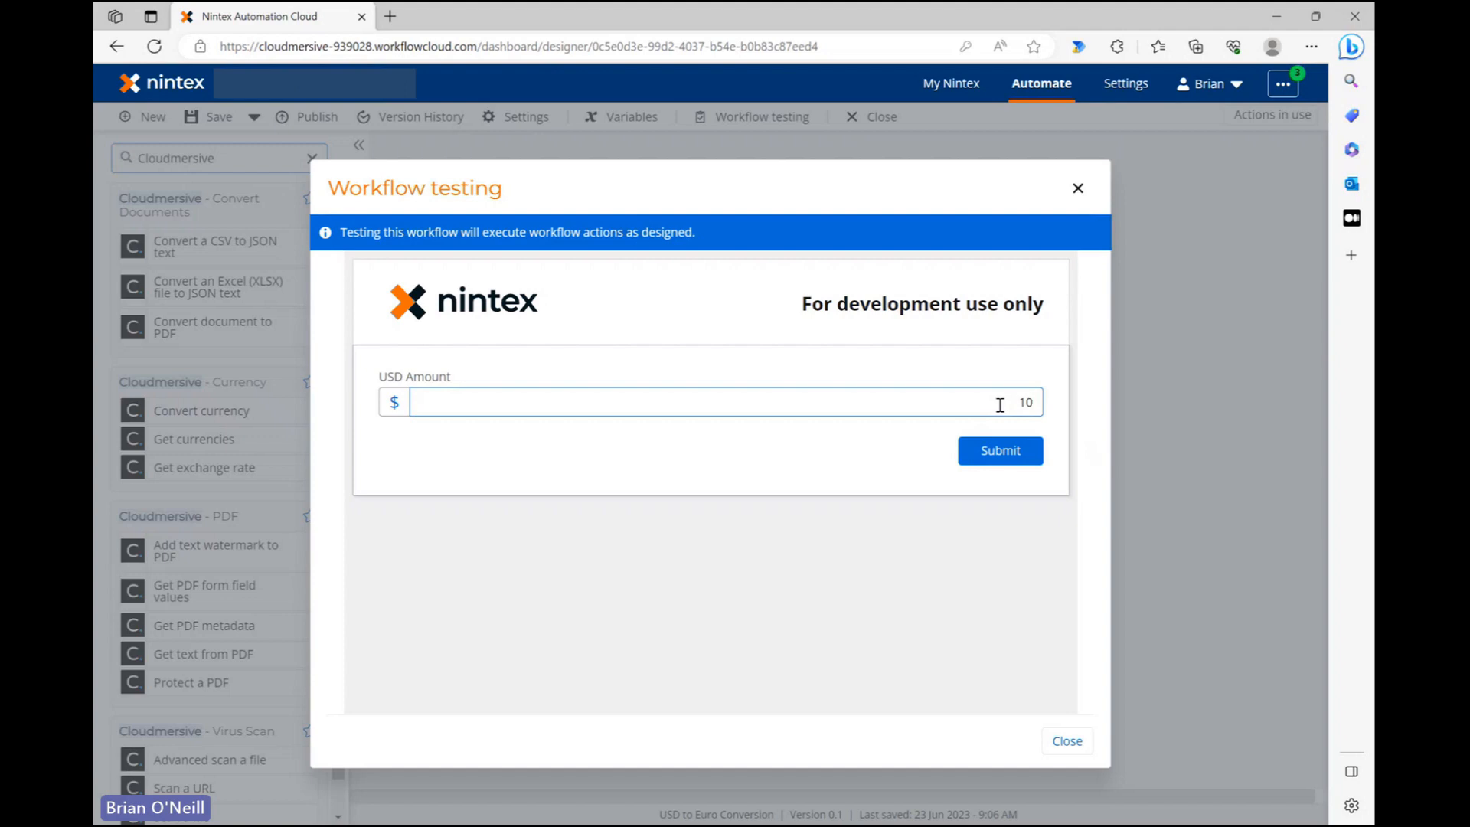
{"action": "left_click", "coordinate": [1012, 450]}
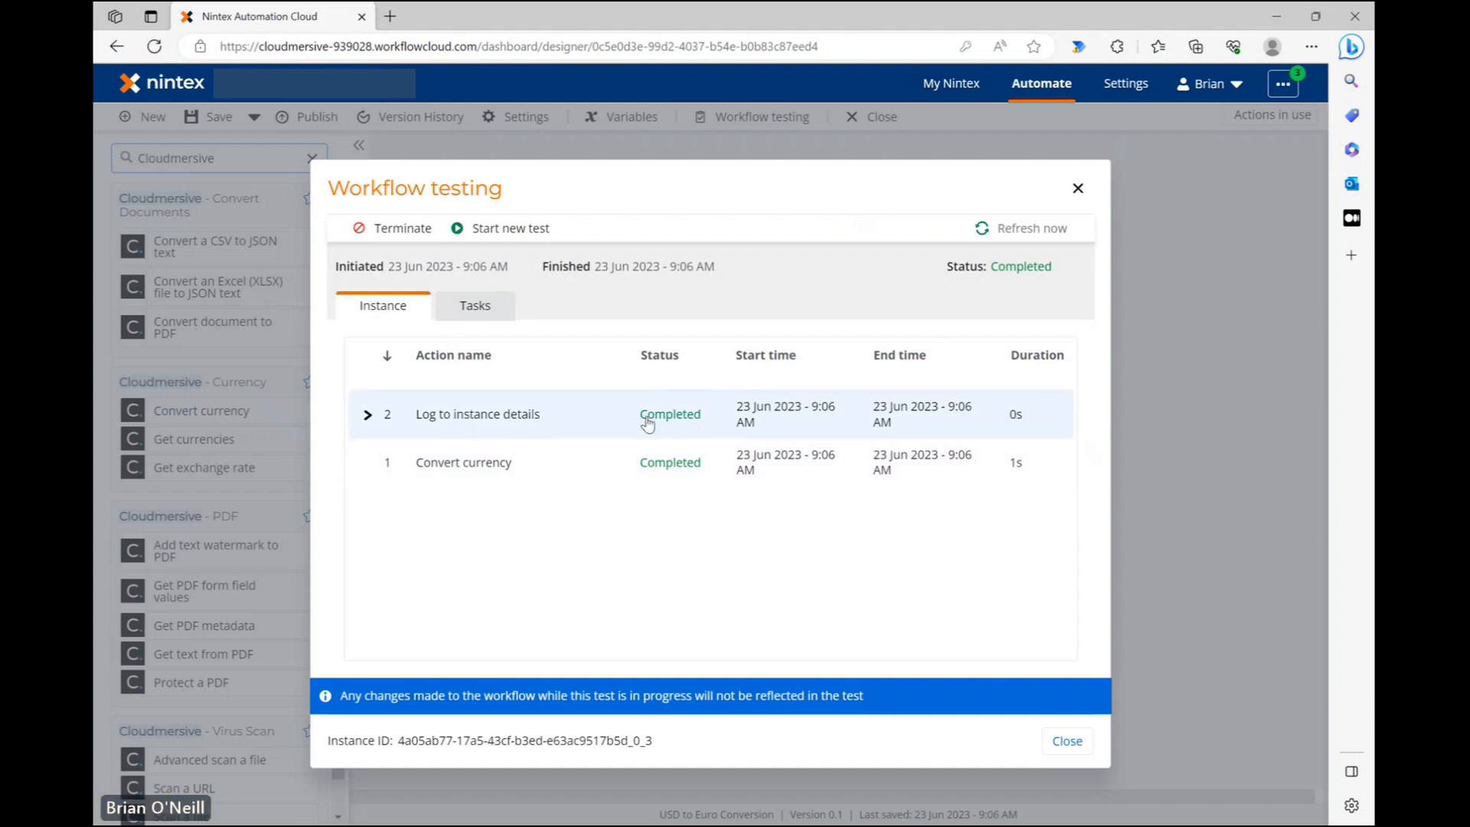
Step: Examine both actions' statuses in the test instance and the converted and formatted prices logged by Log to instance details
{"action": "left_click_drag", "start_coordinate": [642, 415], "coordinate": [702, 419]}
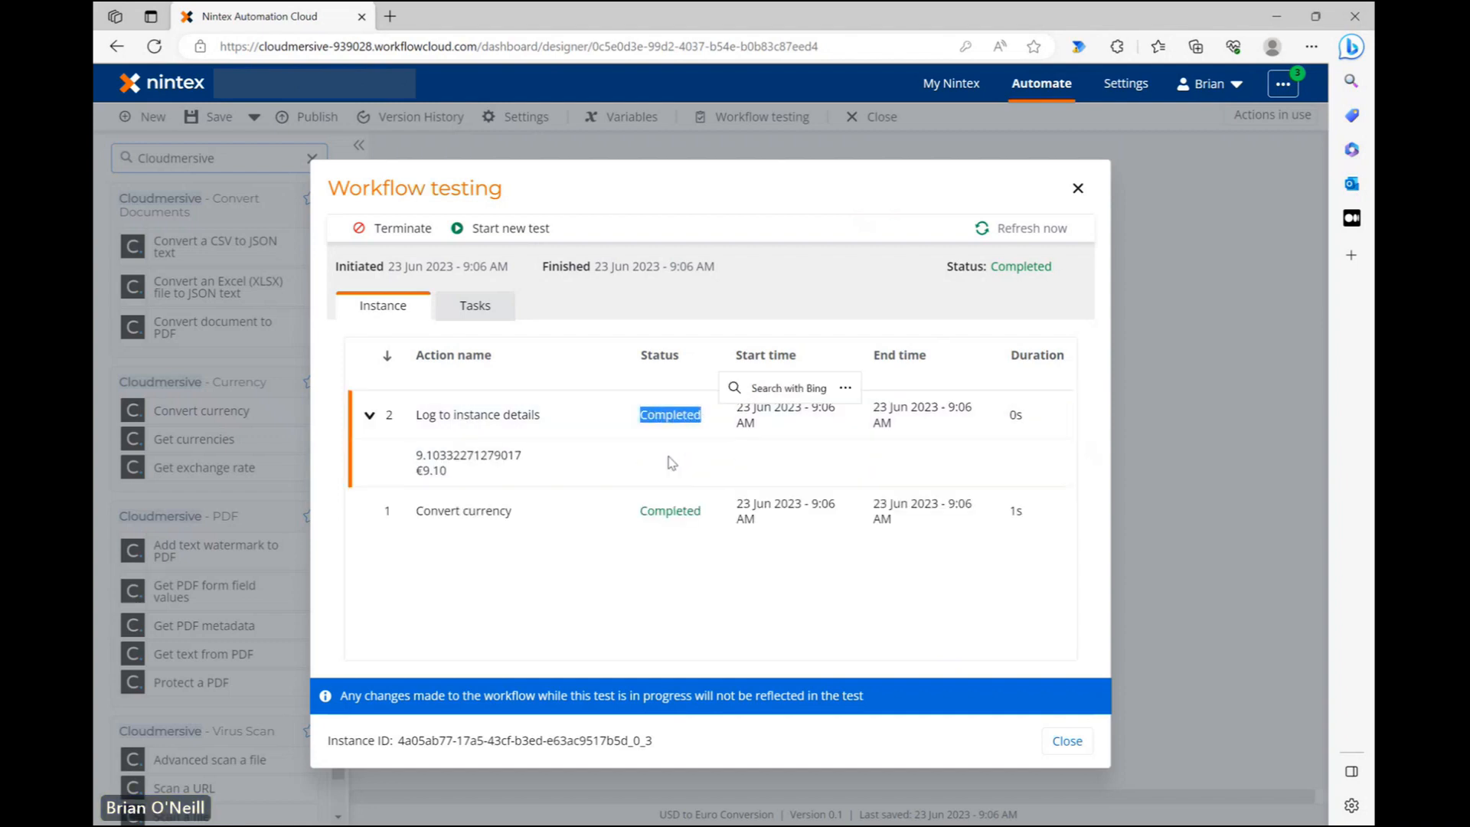
{"action": "left_click_drag", "start_coordinate": [640, 511], "coordinate": [701, 513]}
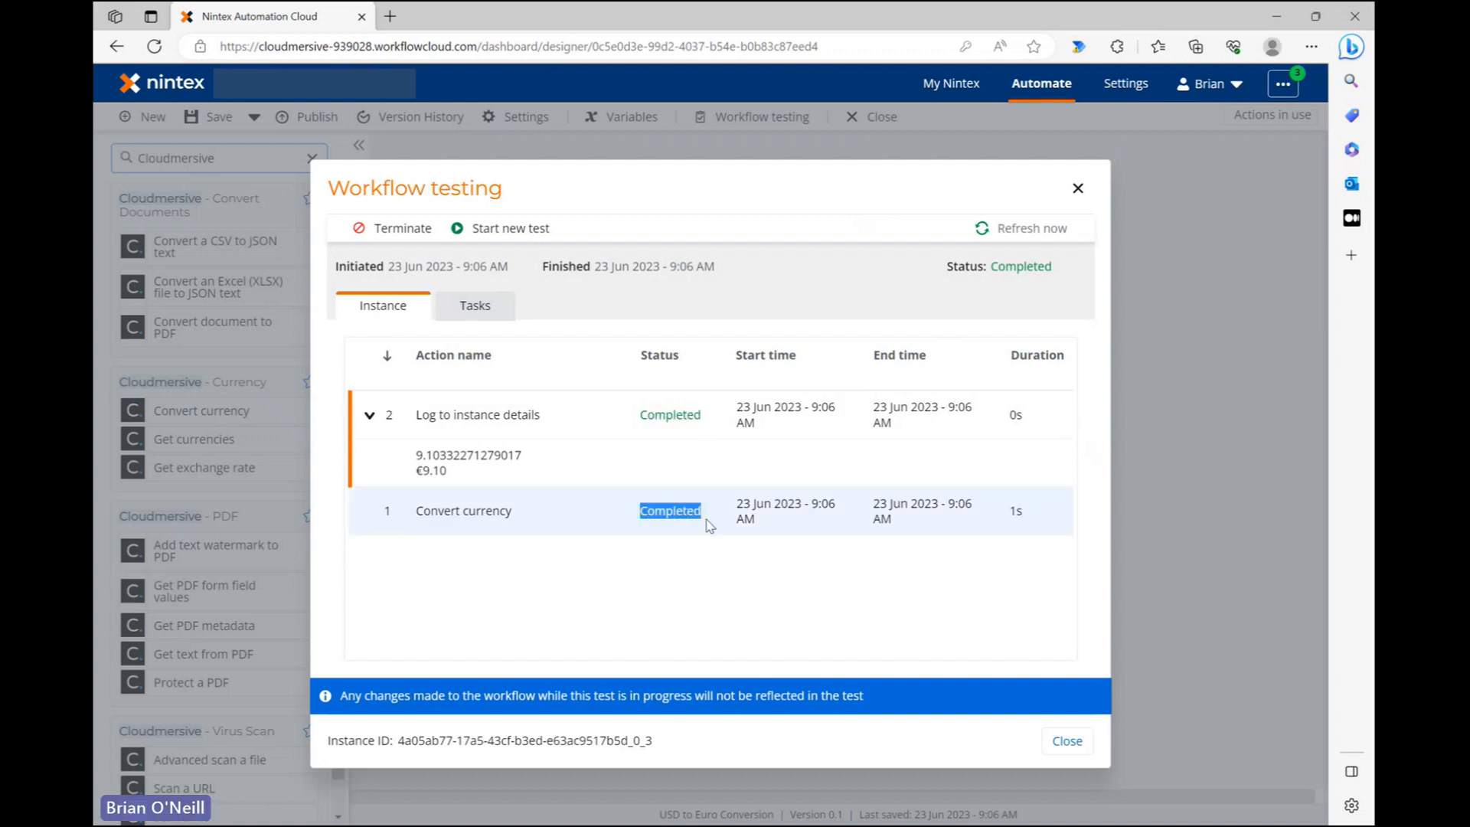
{"action": "left_click_drag", "start_coordinate": [683, 420], "coordinate": [650, 448]}
{"action": "left_click", "coordinate": [706, 463]}
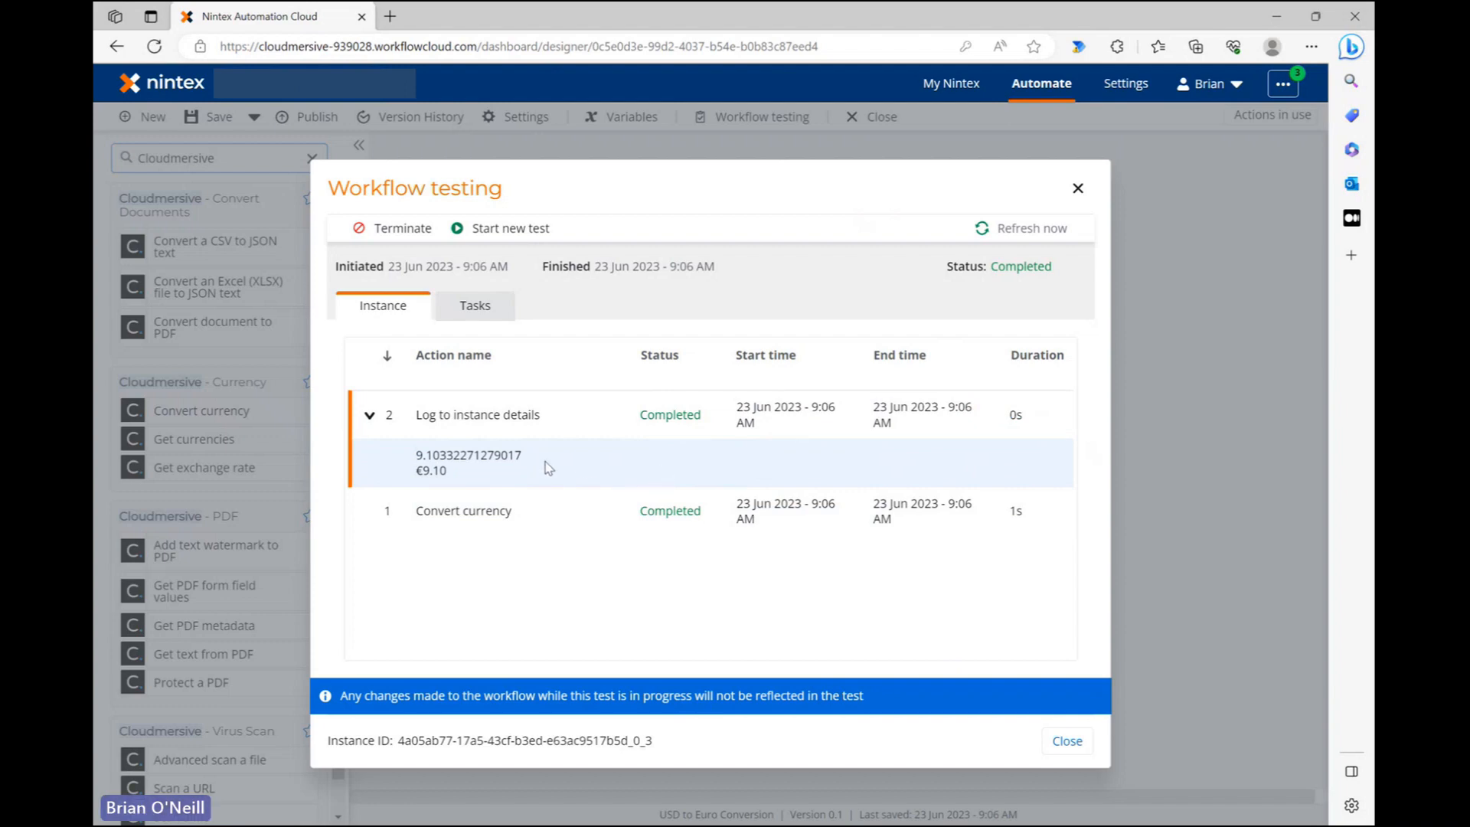
{"action": "left_click_drag", "start_coordinate": [525, 462], "coordinate": [414, 457]}
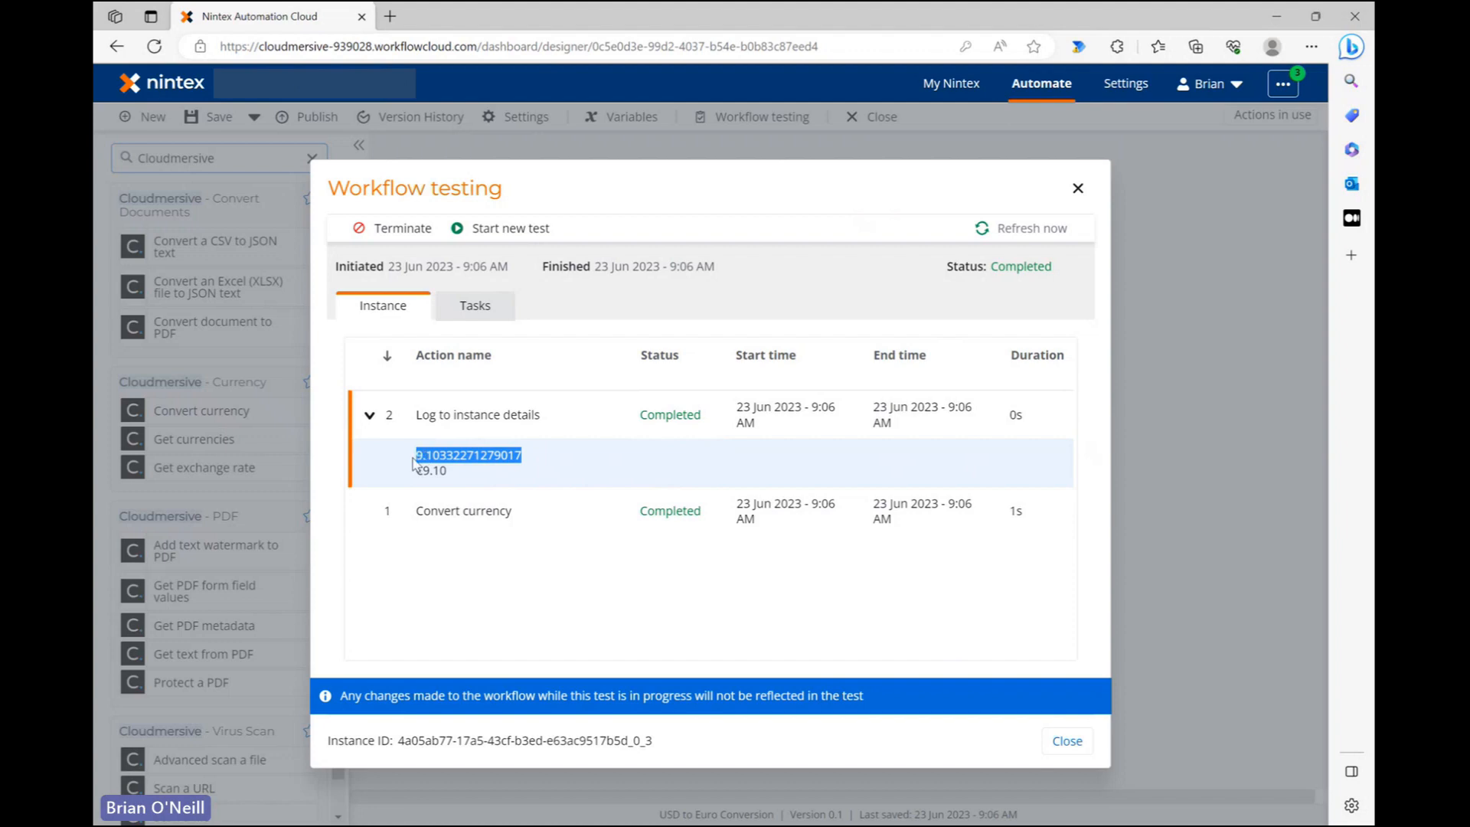
{"action": "left_click", "coordinate": [553, 461]}
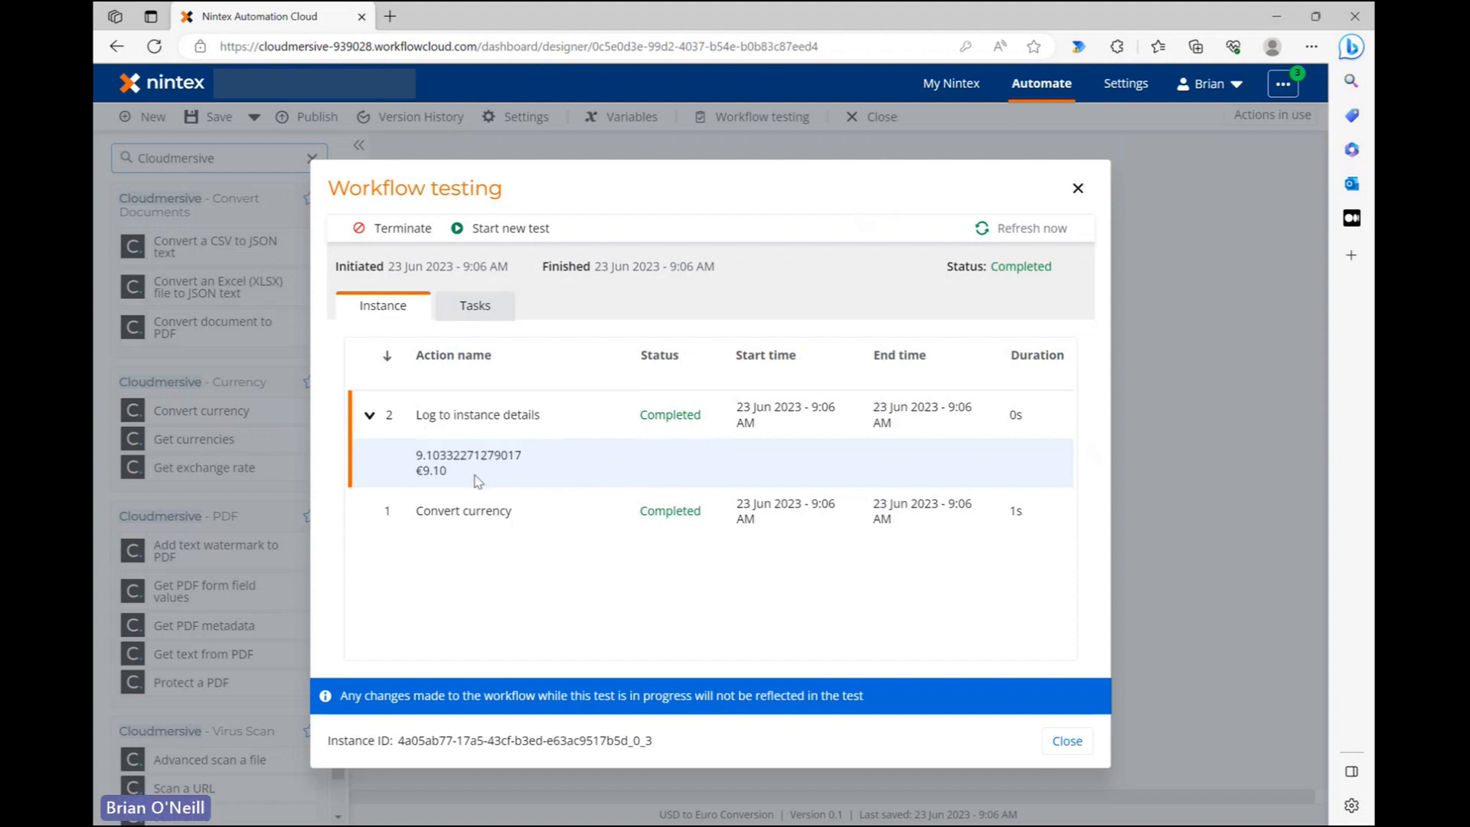
{"action": "left_click_drag", "start_coordinate": [452, 478], "coordinate": [417, 478]}
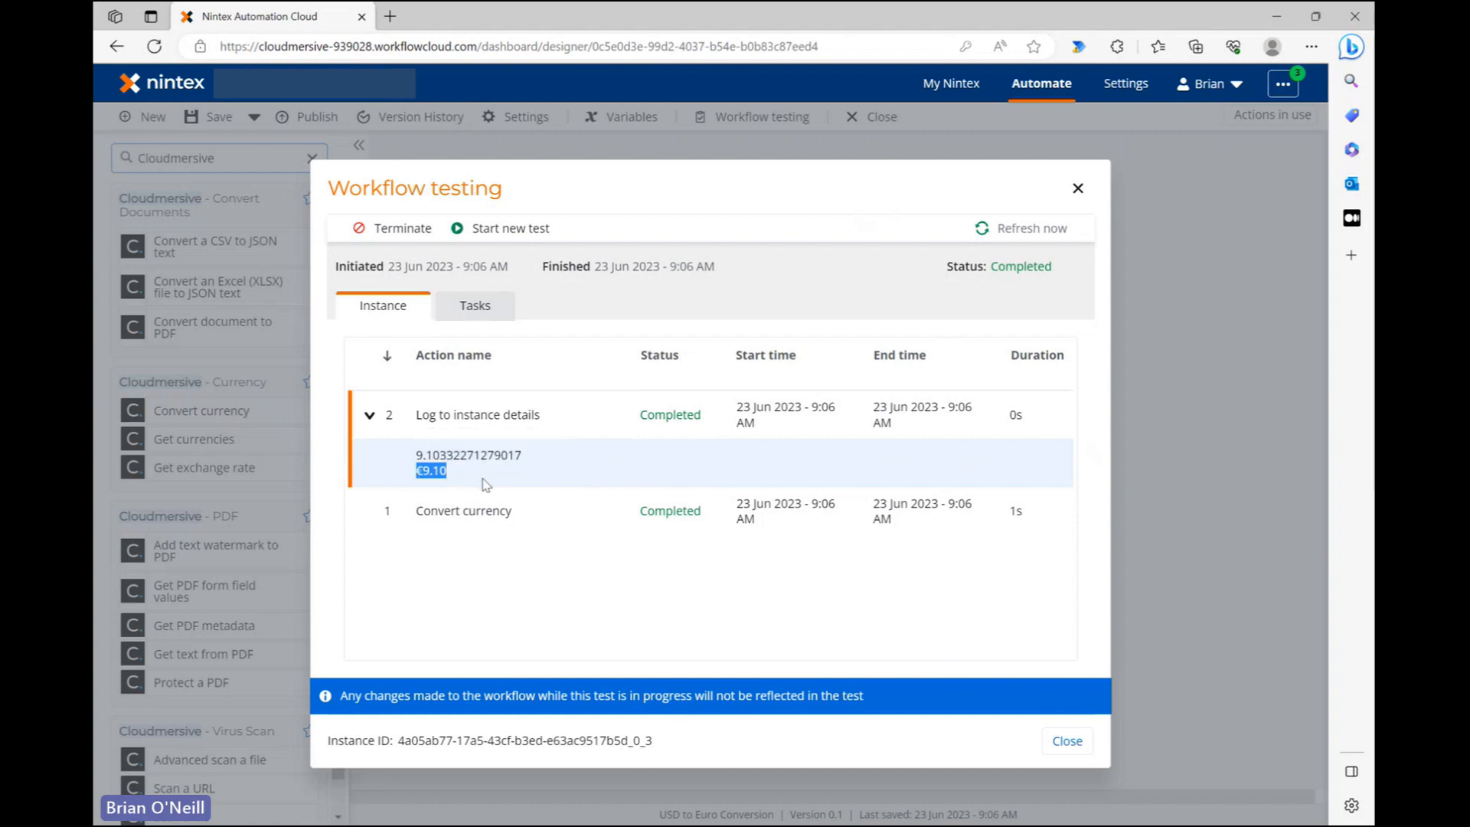
{"action": "left_click", "coordinate": [568, 479]}
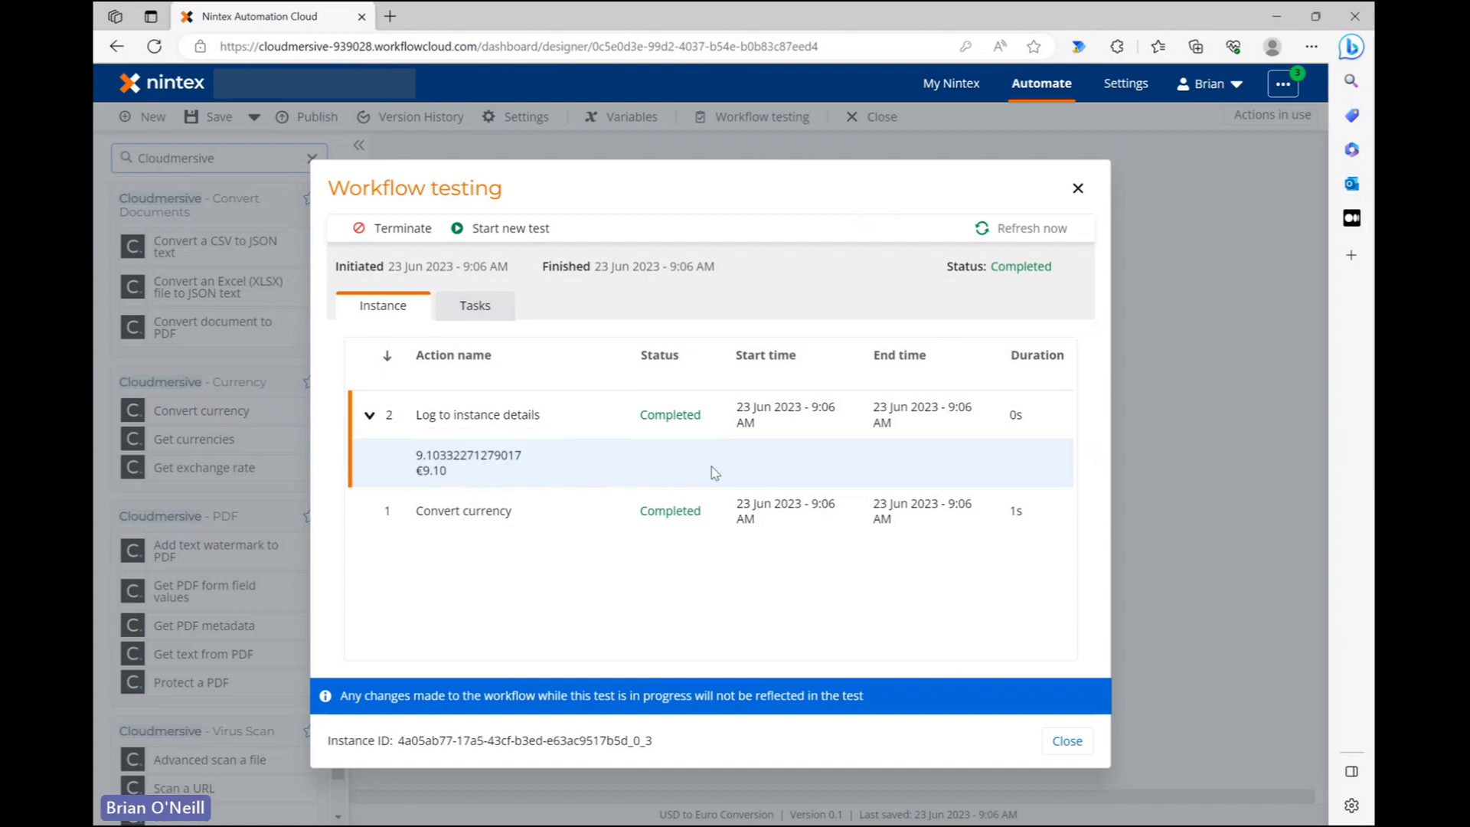